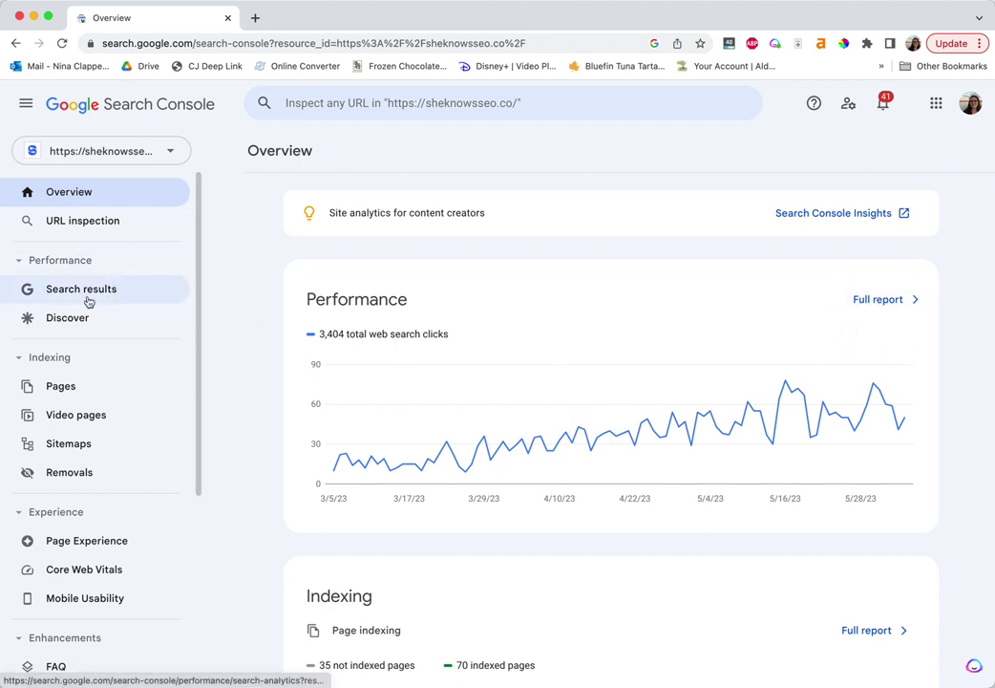
# Step: Open the Performance report and chart average position (49.1) alongside clicks and impressions
pyautogui.click(58, 301)
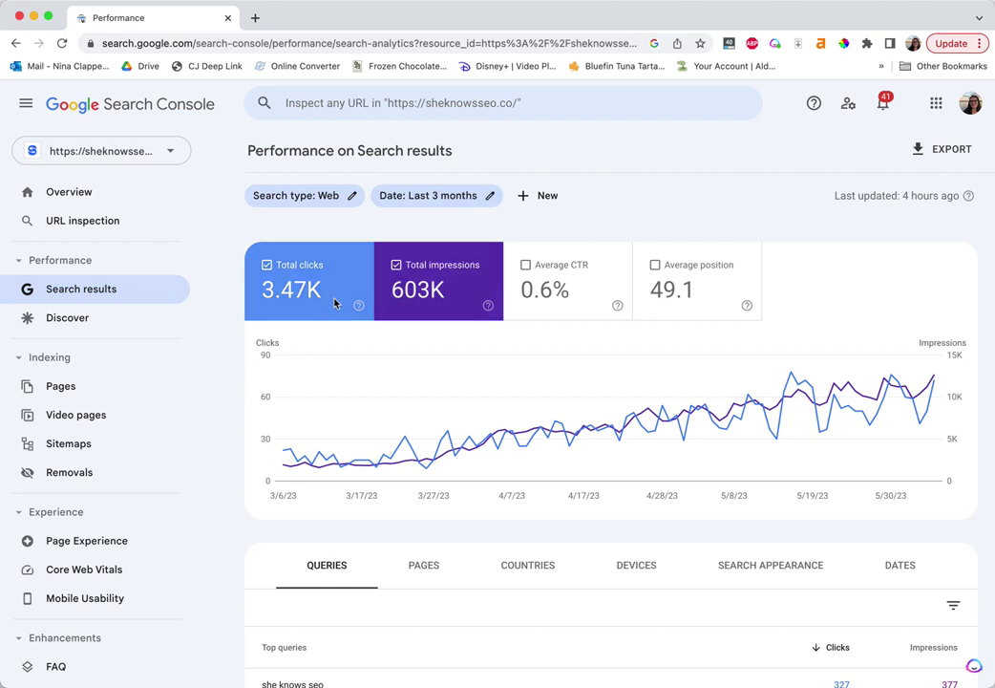
pyautogui.click(739, 264)
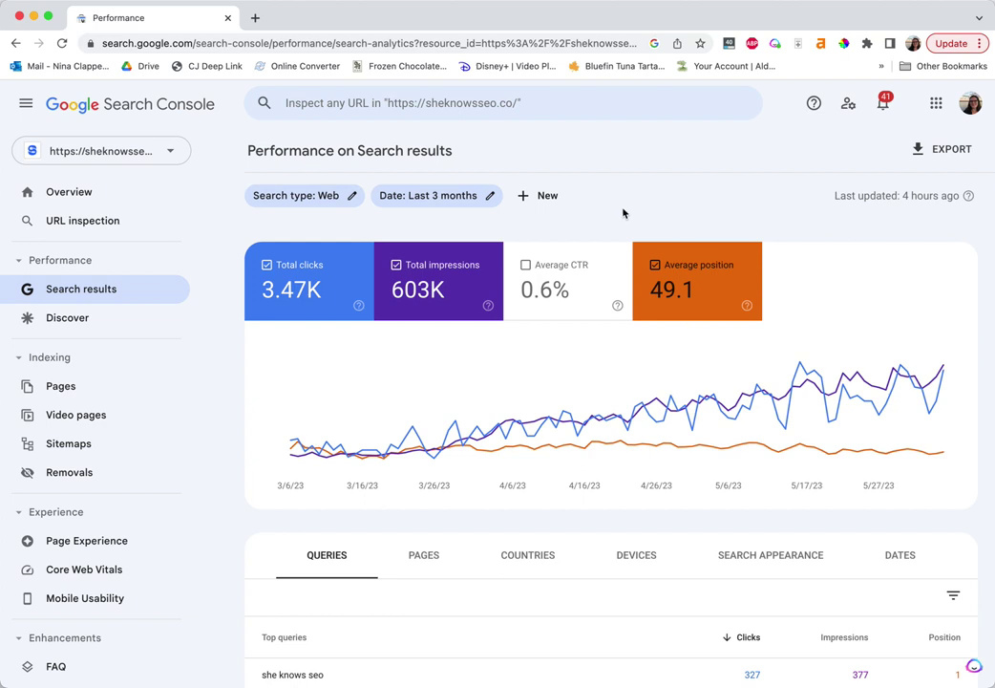
pyautogui.scroll(-3, 629, 502)
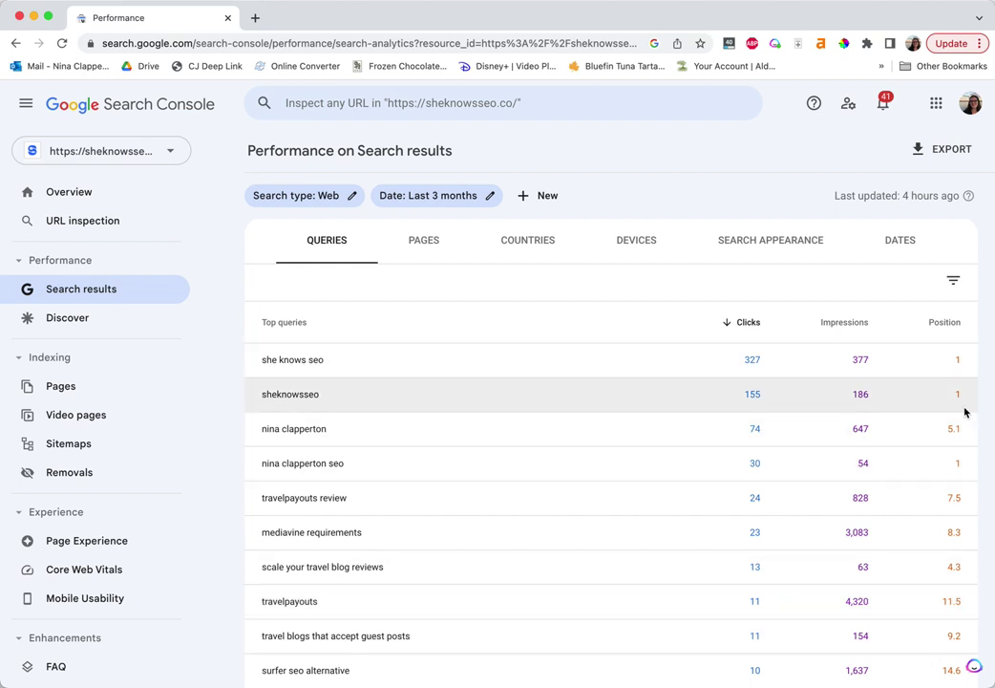
pyautogui.scroll(-1, 957, 421)
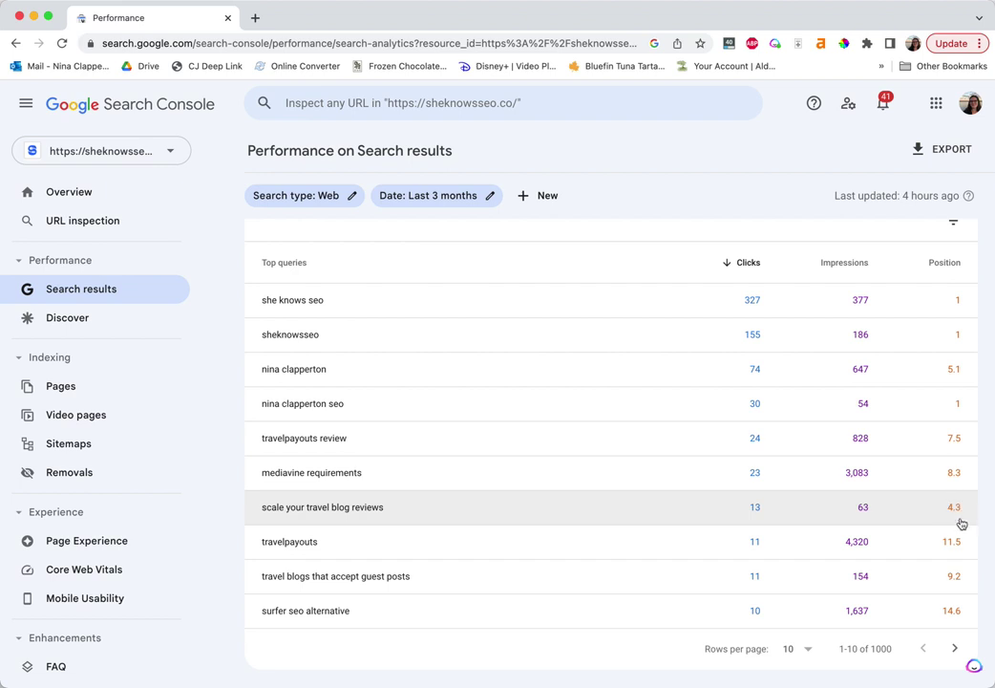
pyautogui.click(555, 201)
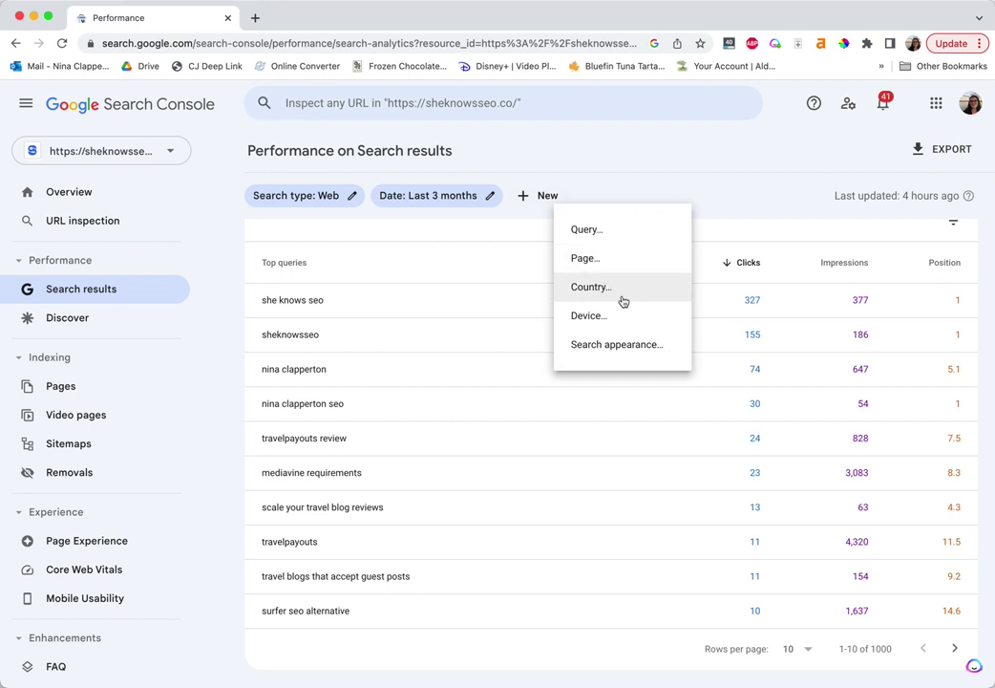
pyautogui.click(734, 173)
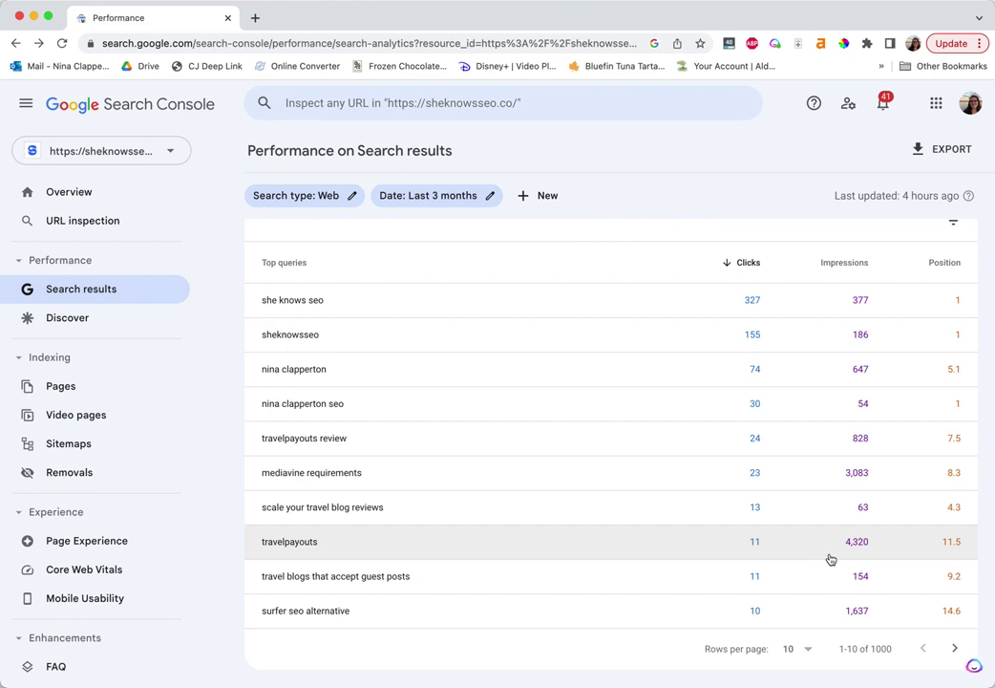
# Step: Turn on Average CTR so it appears on the chart and as a CTR column in the queries table
pyautogui.scroll(5, 830, 559)
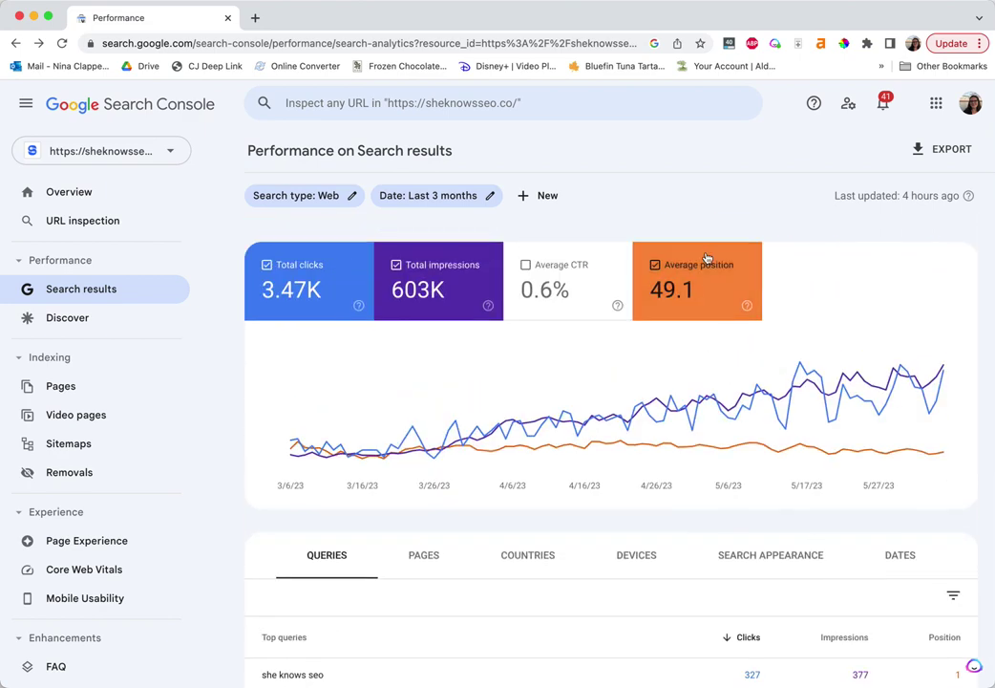
pyautogui.scroll(-2, 707, 260)
pyautogui.scroll(2, 707, 260)
pyautogui.click(572, 285)
pyautogui.scroll(-5, 581, 295)
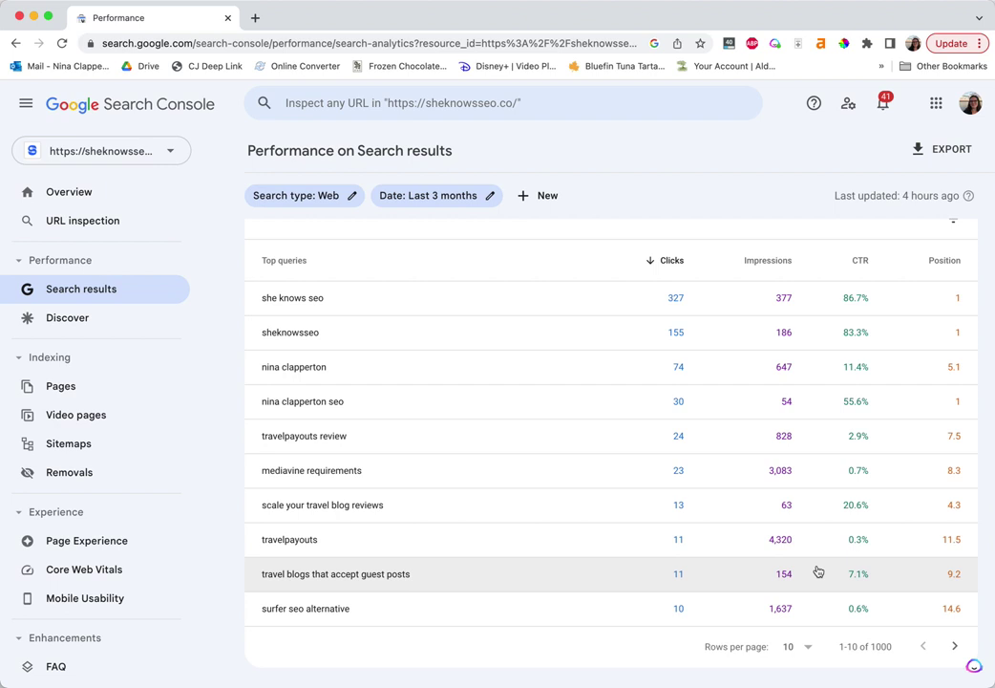
# Step: Sort top queries by CTR, then by position, then back to clicks highest first
pyautogui.click(860, 268)
pyautogui.click(859, 269)
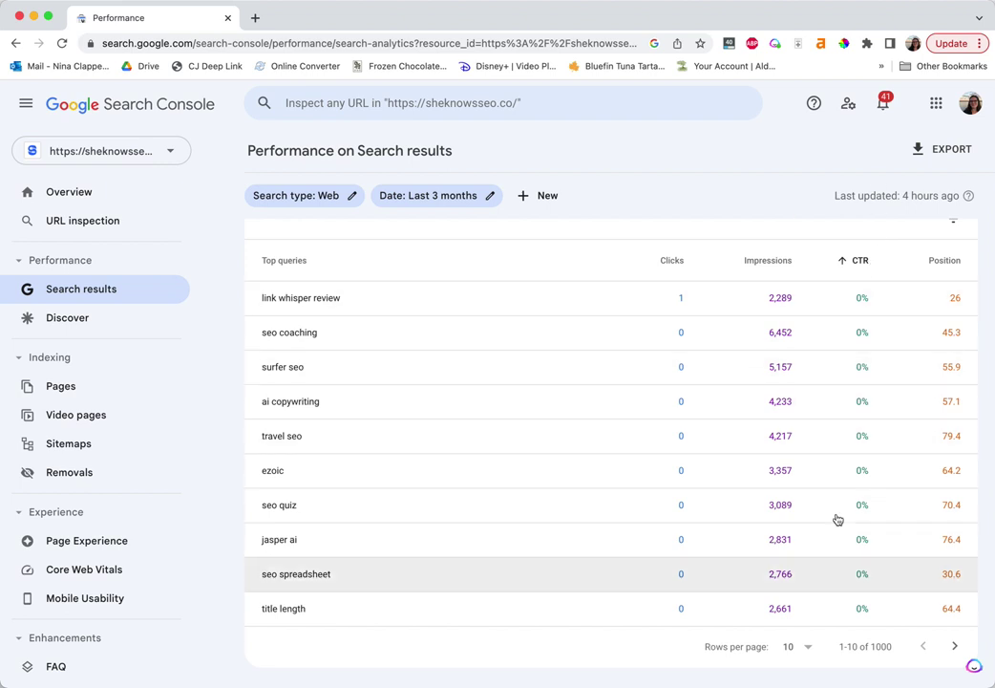
pyautogui.click(917, 269)
pyautogui.click(940, 266)
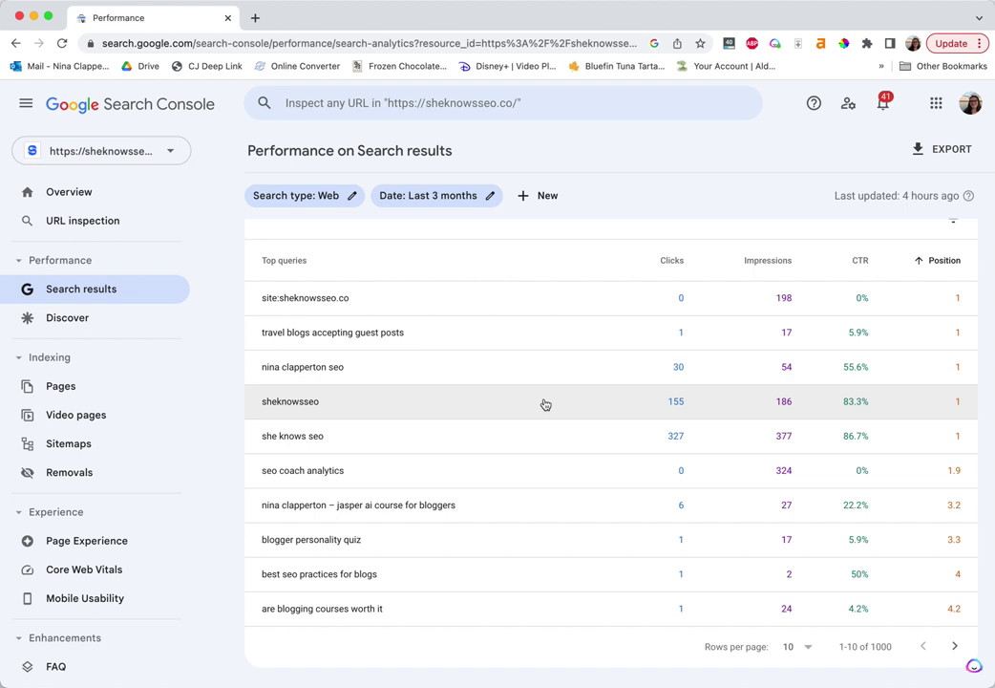
pyautogui.click(673, 261)
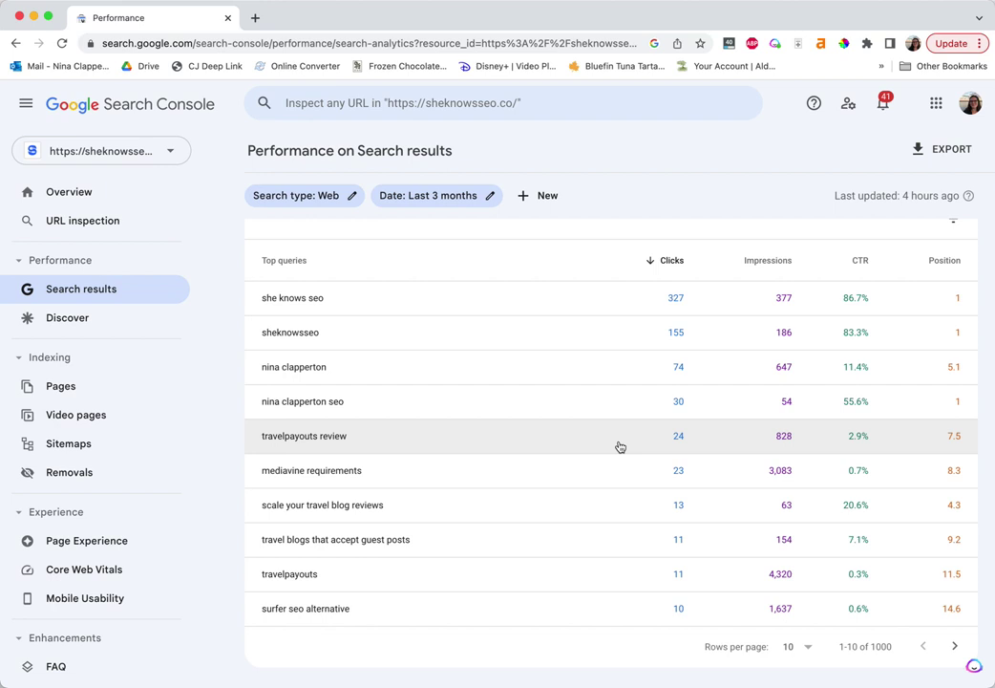
# Step: Compare last 3 months to the previous period, showing 'she knows seo' at 327 versus 365 clicks
pyautogui.scroll(3, 619, 446)
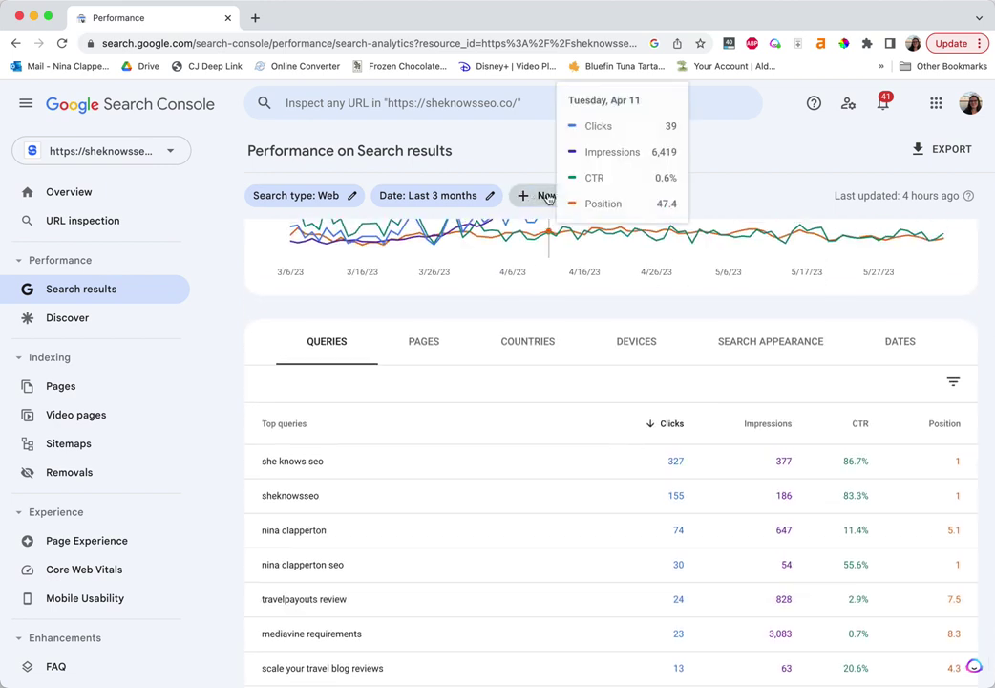
pyautogui.click(429, 197)
pyautogui.click(493, 216)
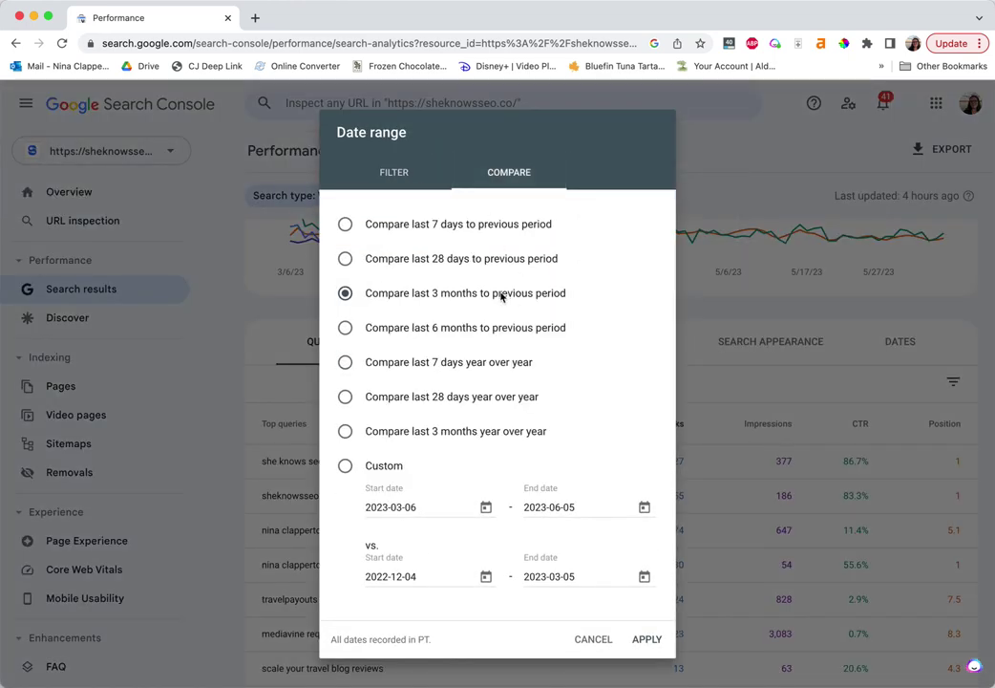
pyautogui.click(647, 639)
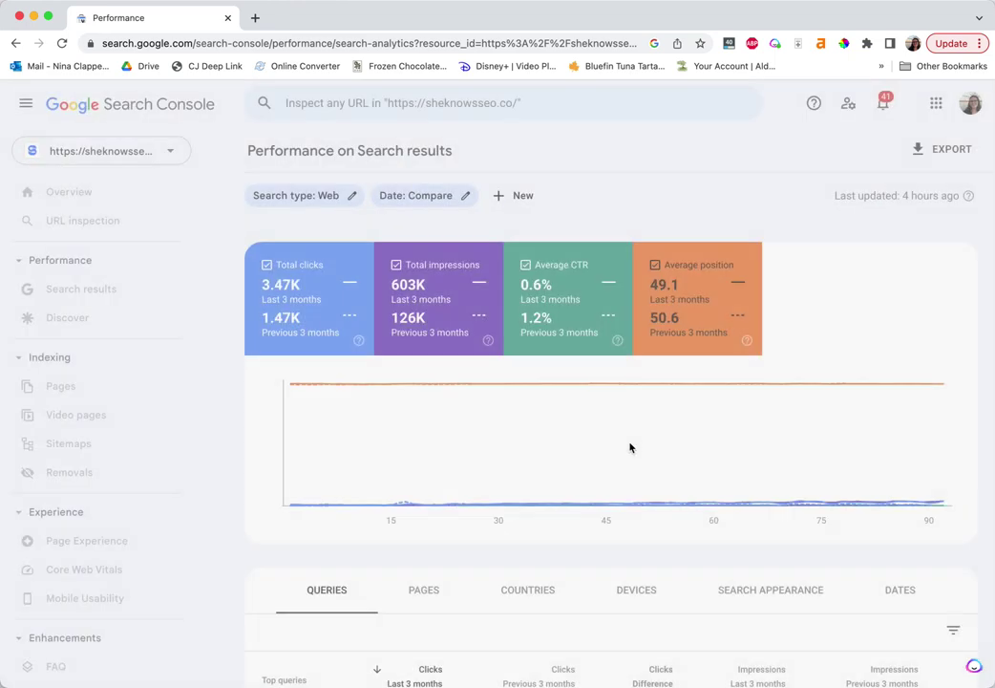
pyautogui.scroll(-1, 604, 320)
pyautogui.scroll(1, 602, 306)
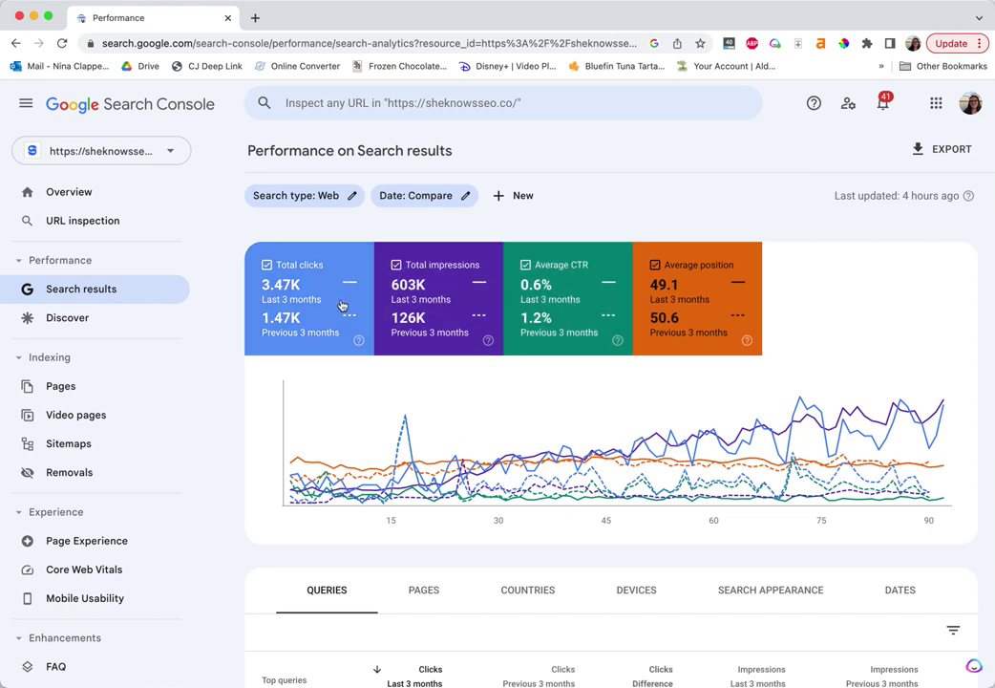
pyautogui.scroll(-5, 342, 305)
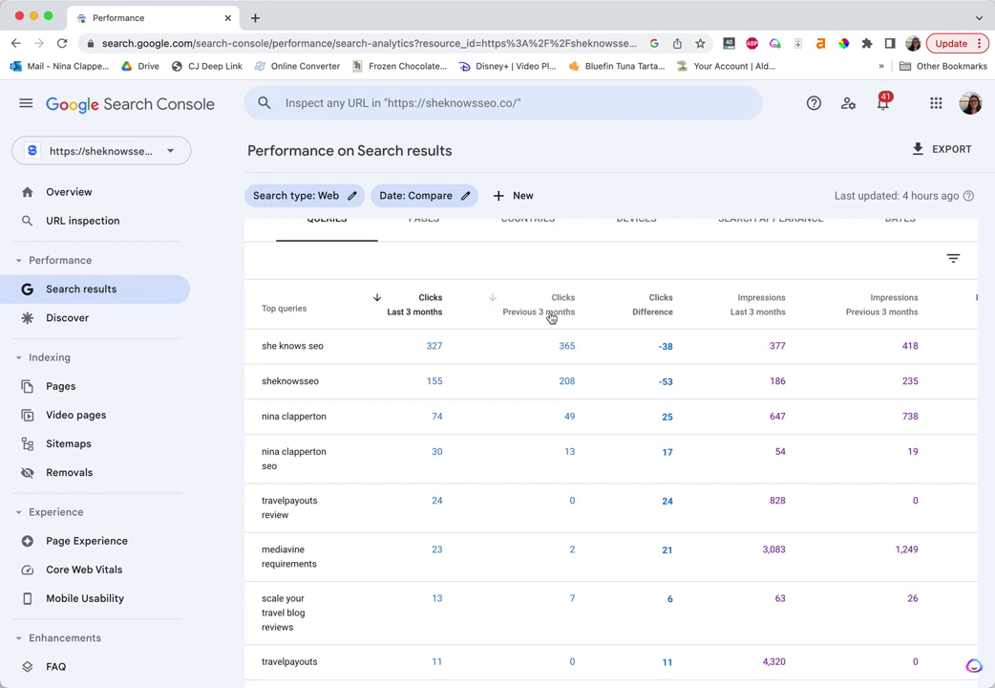
pyautogui.scroll(2, 668, 430)
pyautogui.scroll(4, 676, 455)
pyautogui.click(544, 277)
pyautogui.scroll(-4, 620, 401)
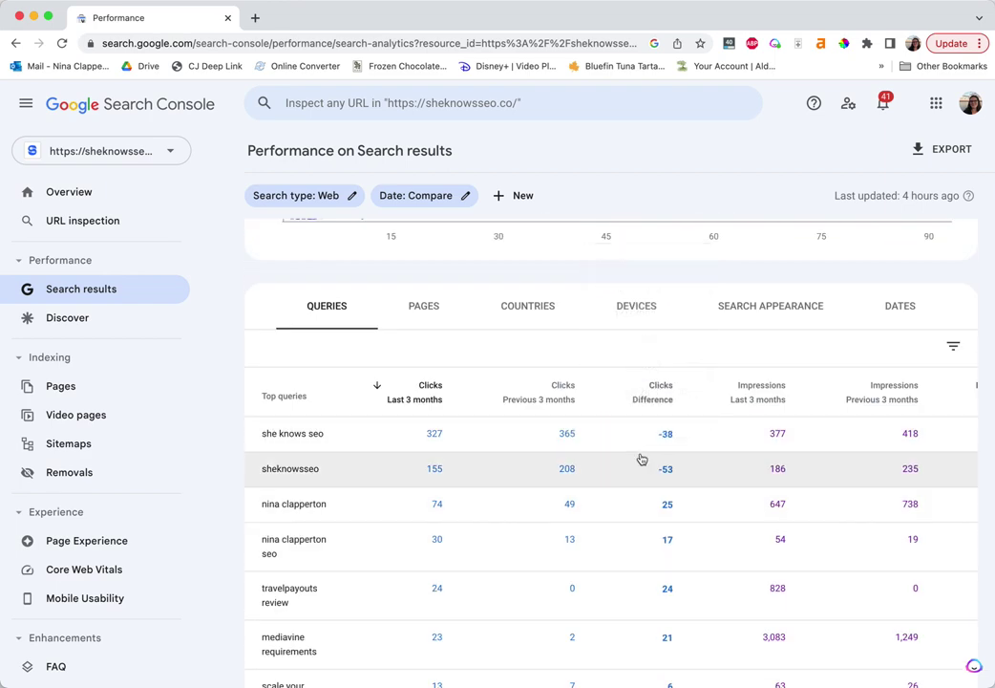
pyautogui.scroll(-2, 661, 292)
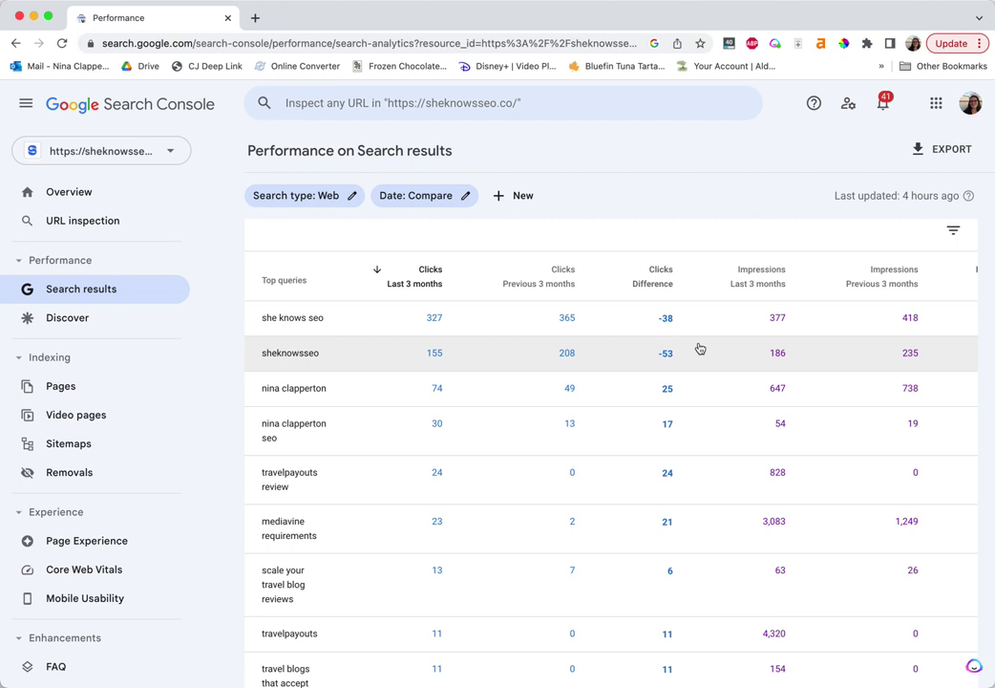
pyautogui.hscroll(5, 700, 348)
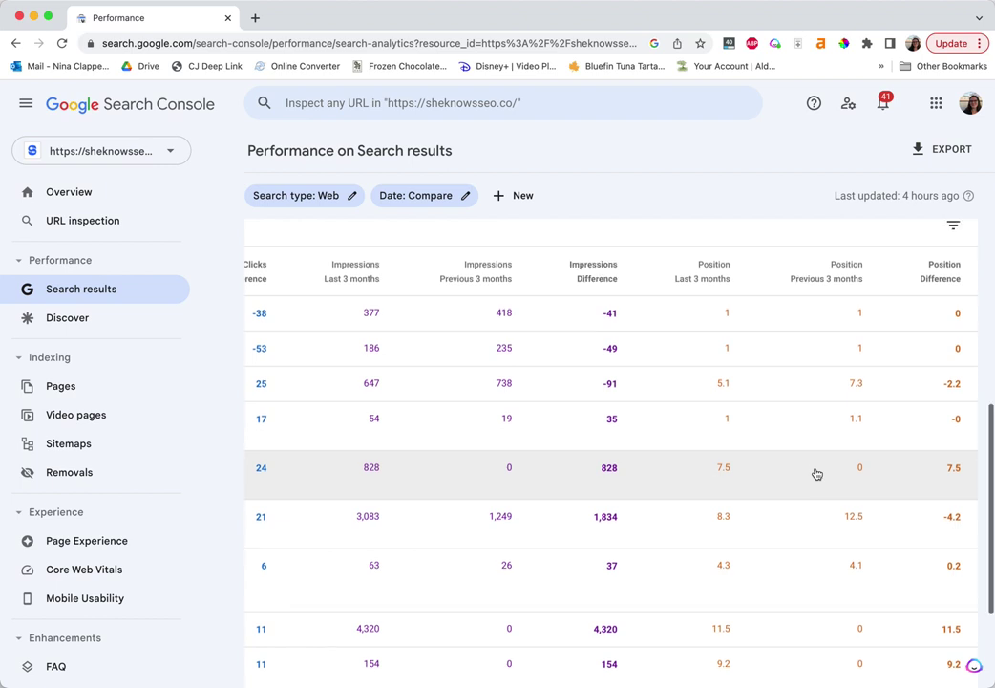
pyautogui.scroll(-1, 816, 472)
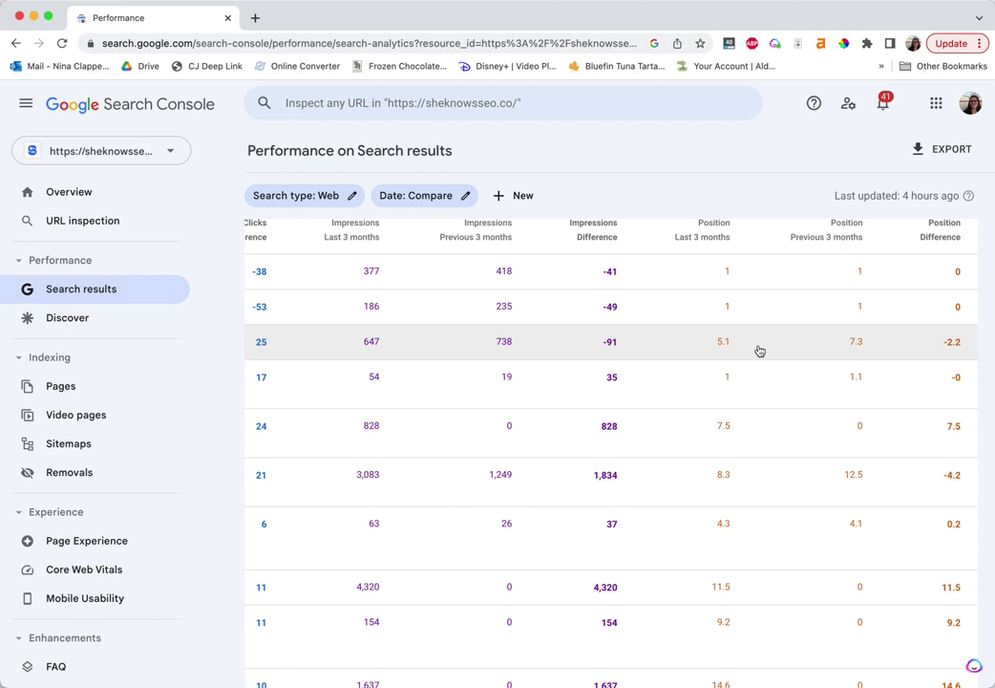
pyautogui.scroll(1, 760, 352)
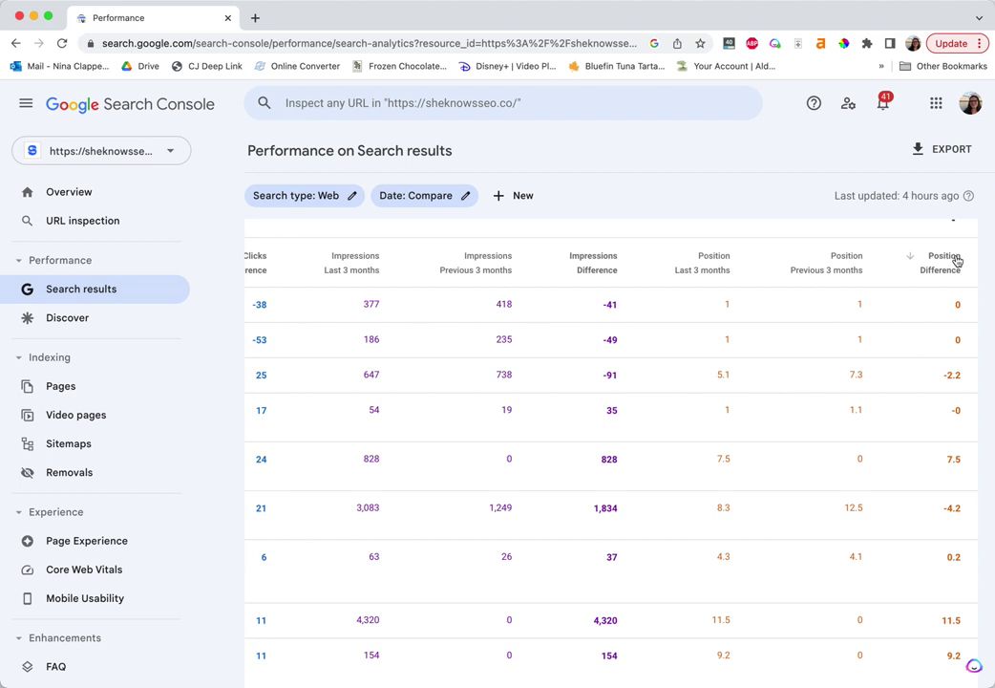
pyautogui.hscroll(-5, 827, 333)
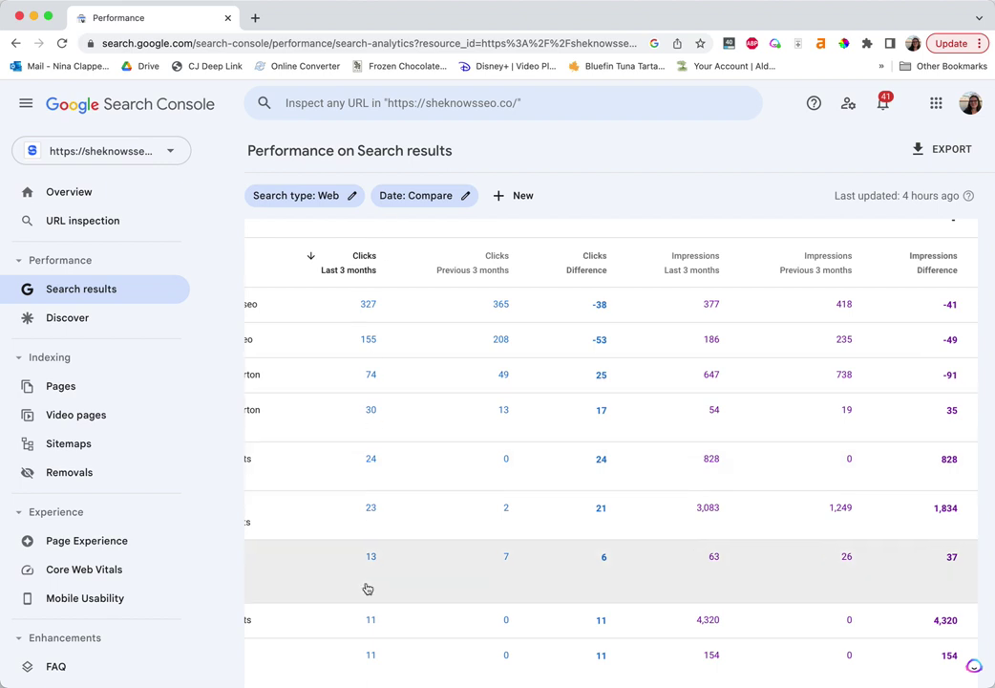
pyautogui.hscroll(5, 458, 402)
pyautogui.hscroll(2, 458, 402)
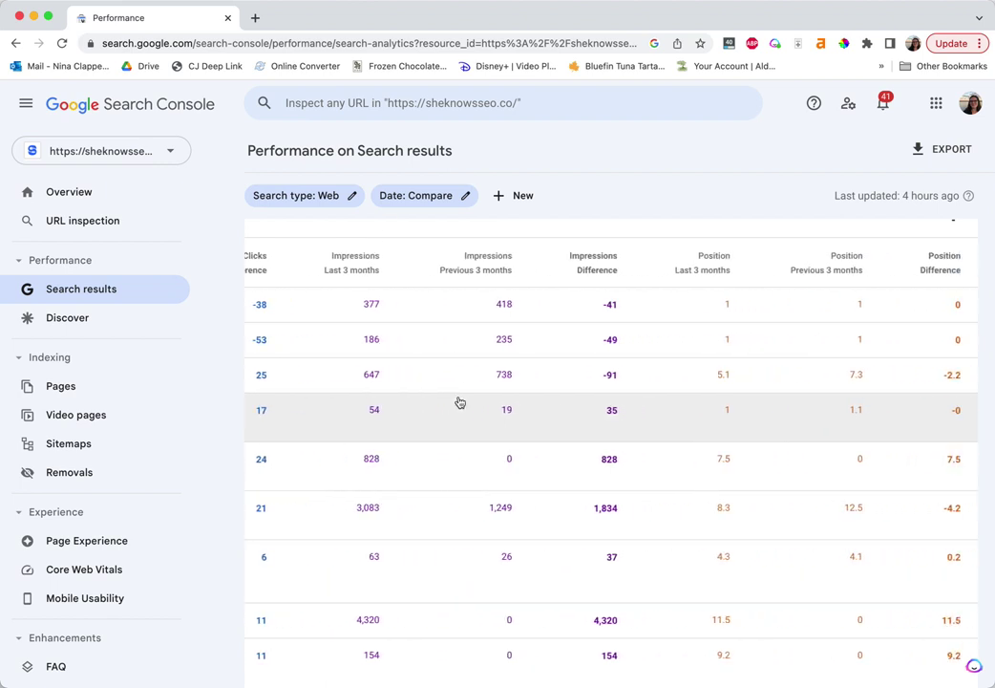
pyautogui.hscroll(-8, 458, 403)
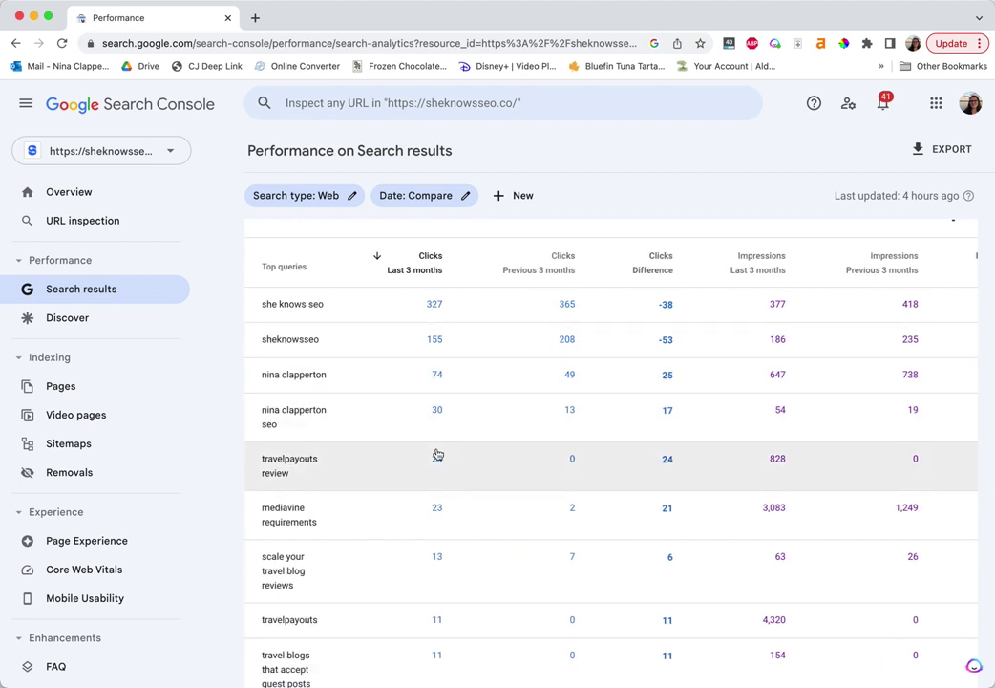
pyautogui.scroll(-3, 437, 454)
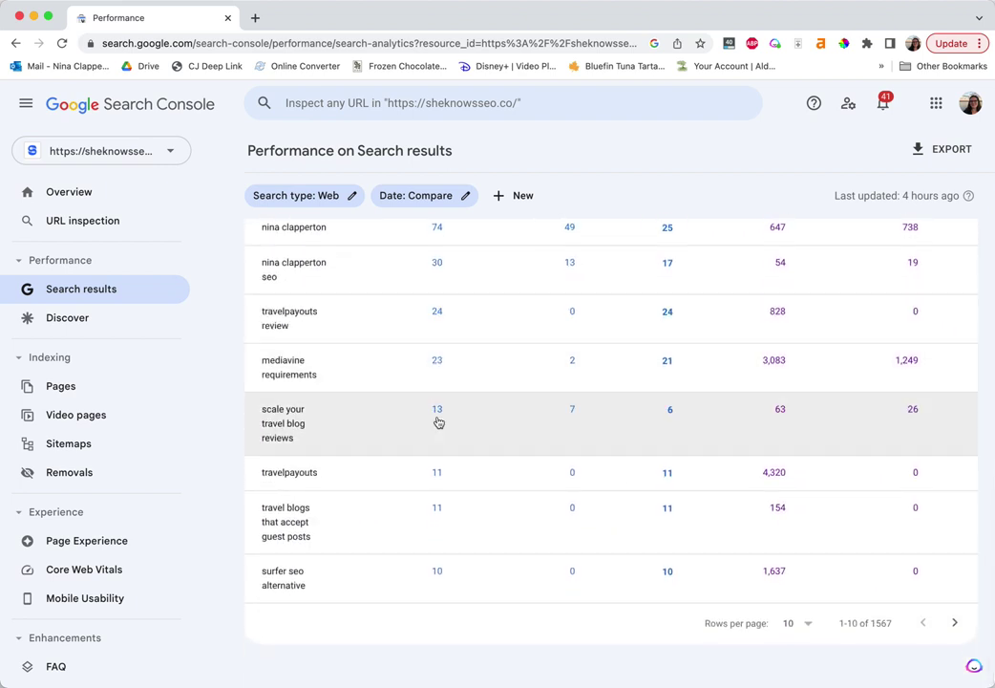
pyautogui.hscroll(5, 438, 421)
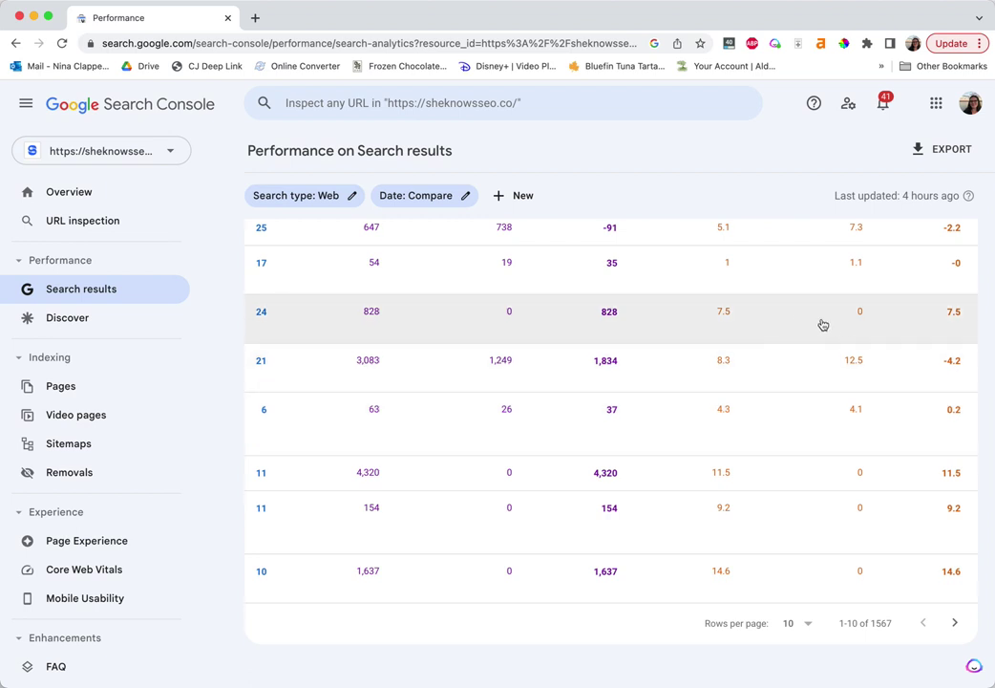
pyautogui.scroll(2, 823, 325)
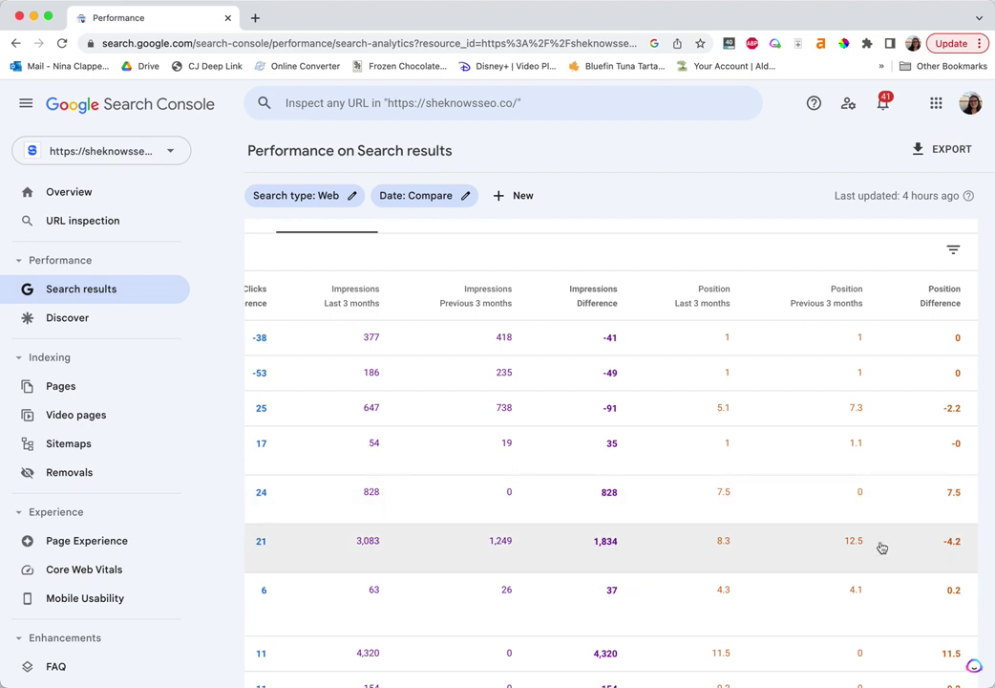
pyautogui.scroll(-1, 871, 542)
pyautogui.scroll(-4, 869, 541)
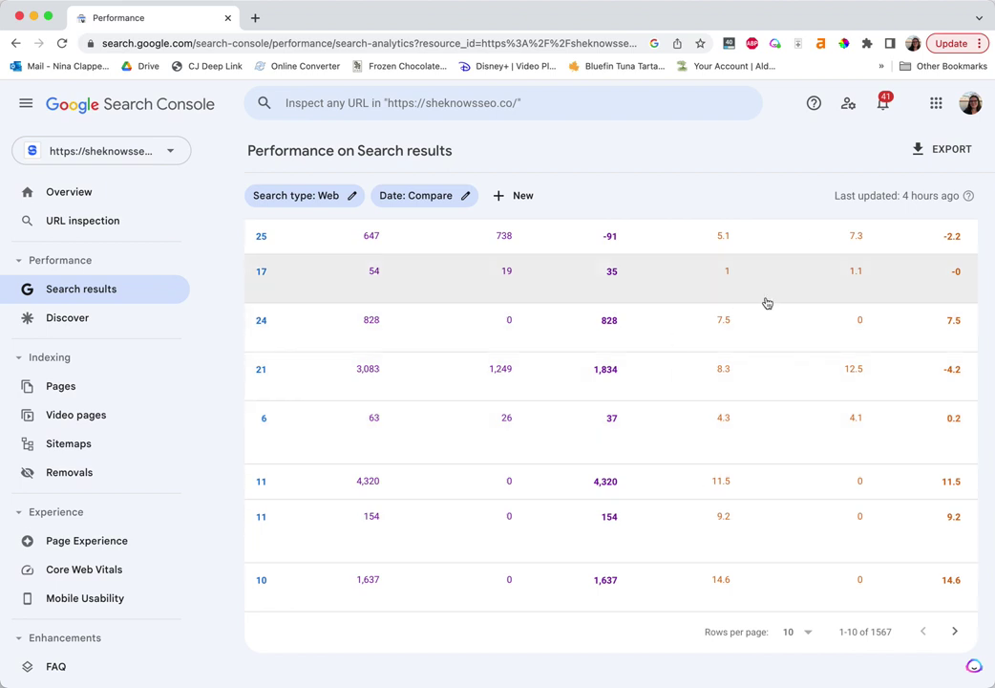
pyautogui.scroll(3, 767, 303)
pyautogui.scroll(3, 767, 303)
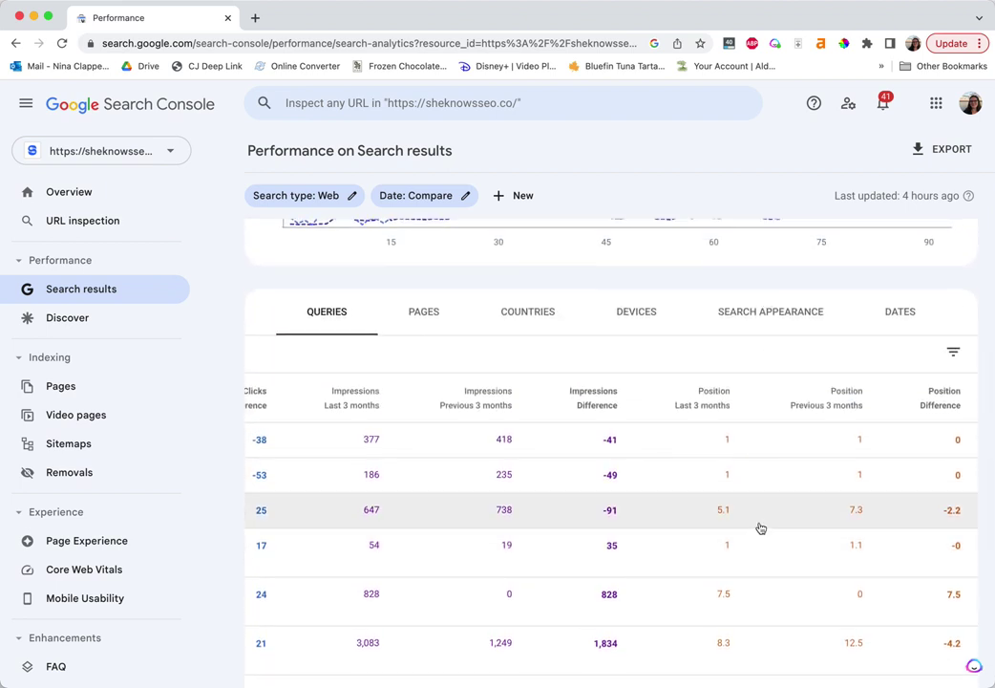
pyautogui.scroll(-5, 760, 527)
pyautogui.scroll(3, 781, 535)
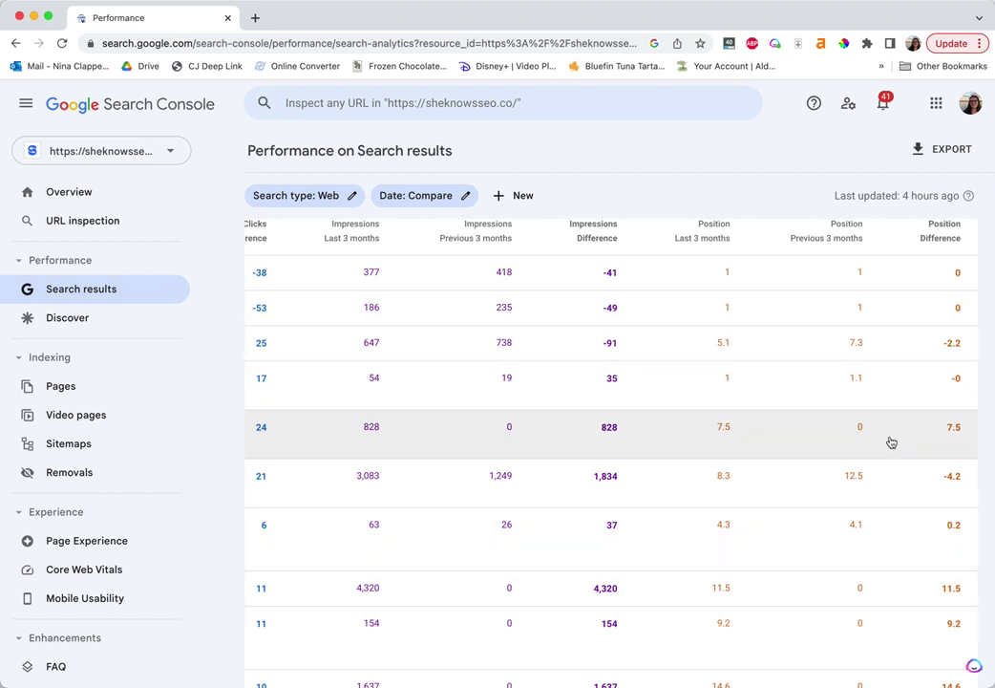
pyautogui.scroll(-3, 889, 441)
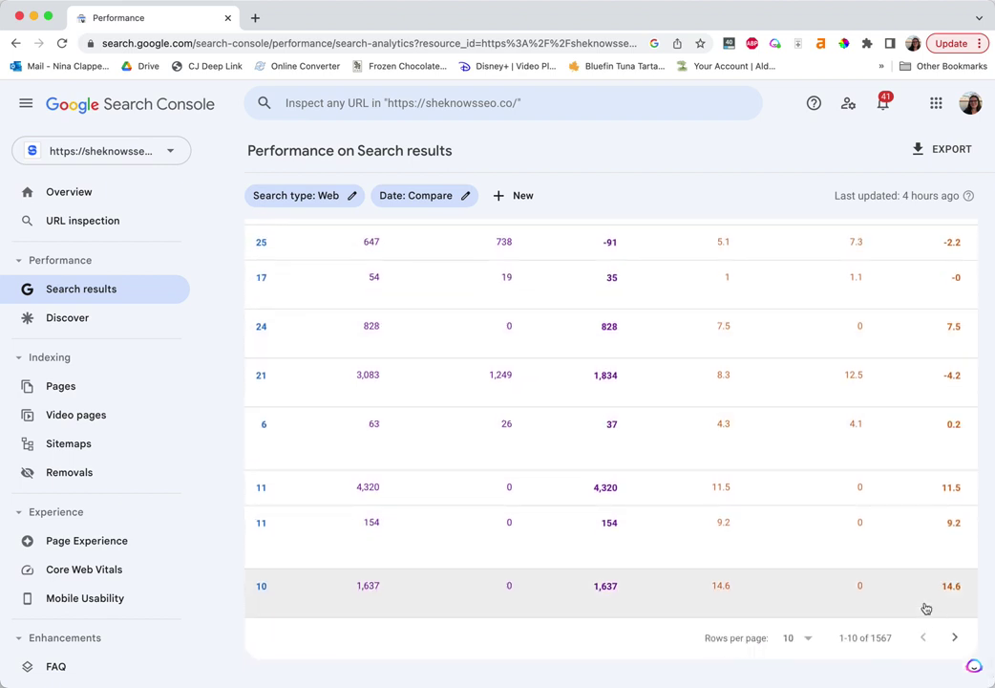
# Step: Show query rows 11–20 of 1567 and scroll across the comparison columns to review them
pyautogui.click(953, 638)
pyautogui.scroll(1, 949, 636)
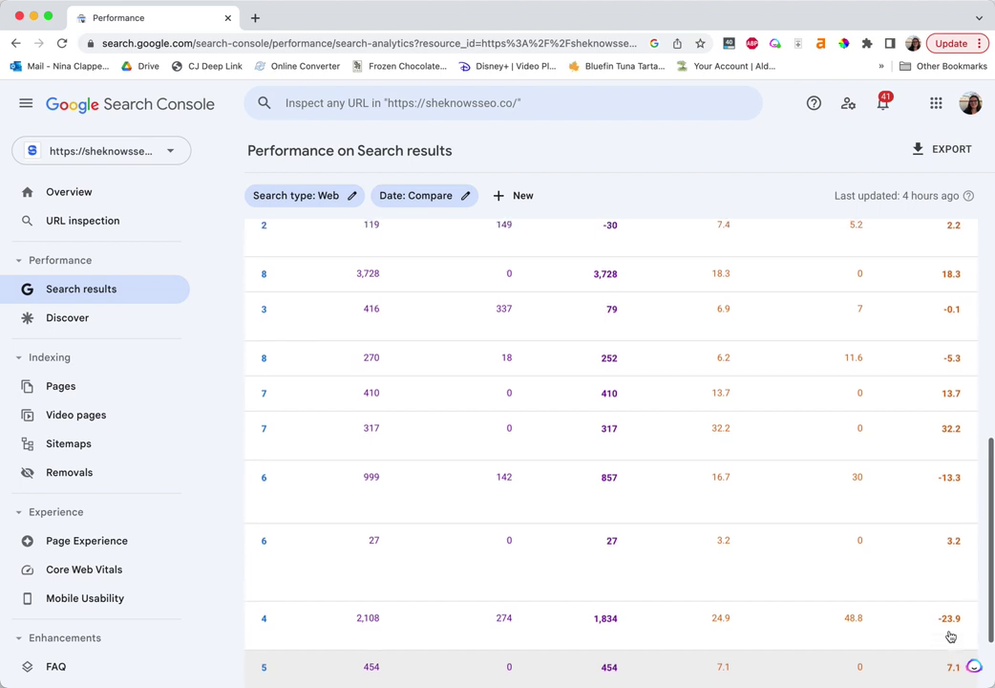
pyautogui.scroll(2, 946, 611)
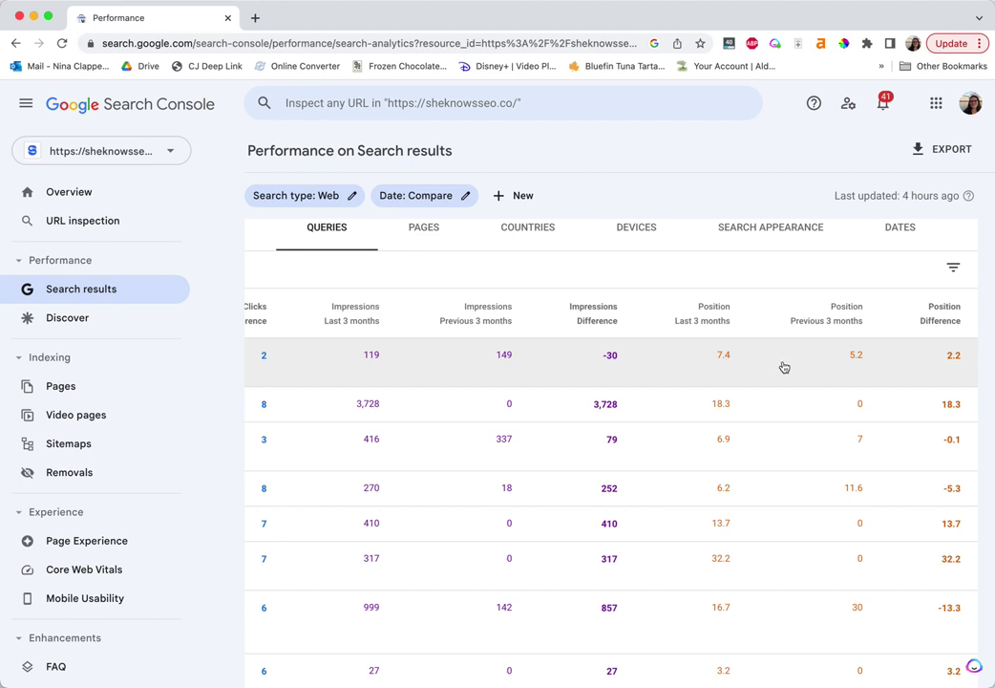
pyautogui.hscroll(-1, 738, 362)
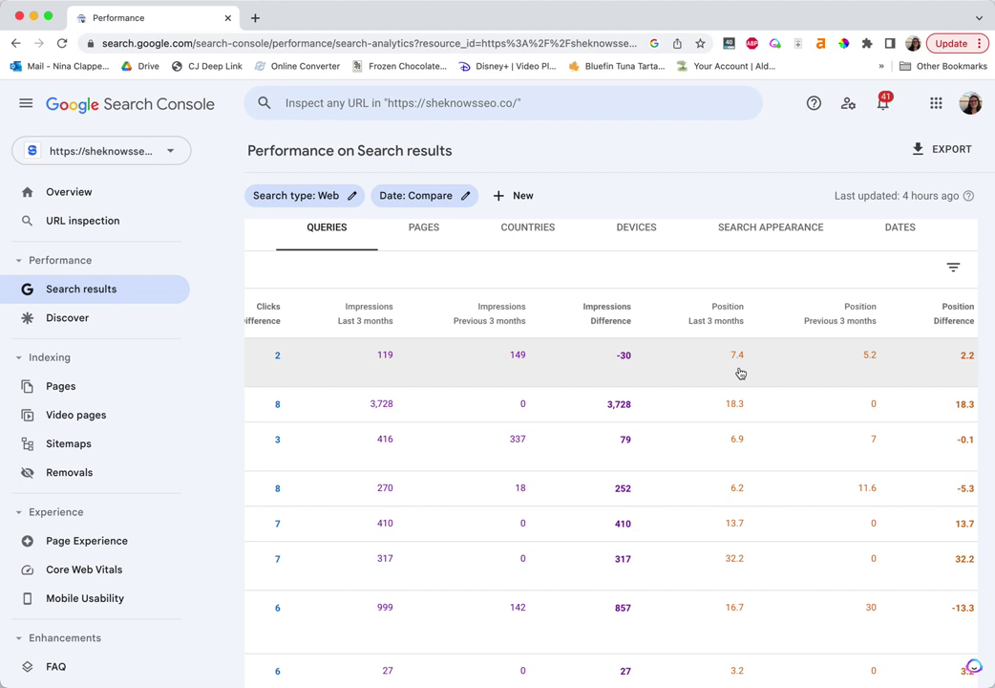
pyautogui.hscroll(-10, 740, 373)
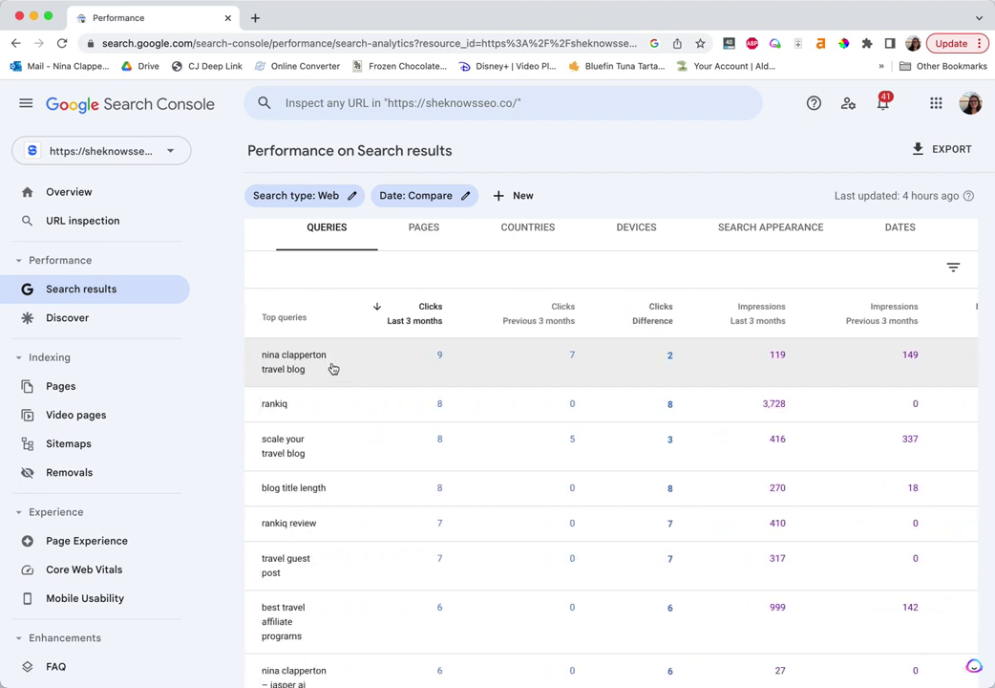
pyautogui.hscroll(10, 369, 369)
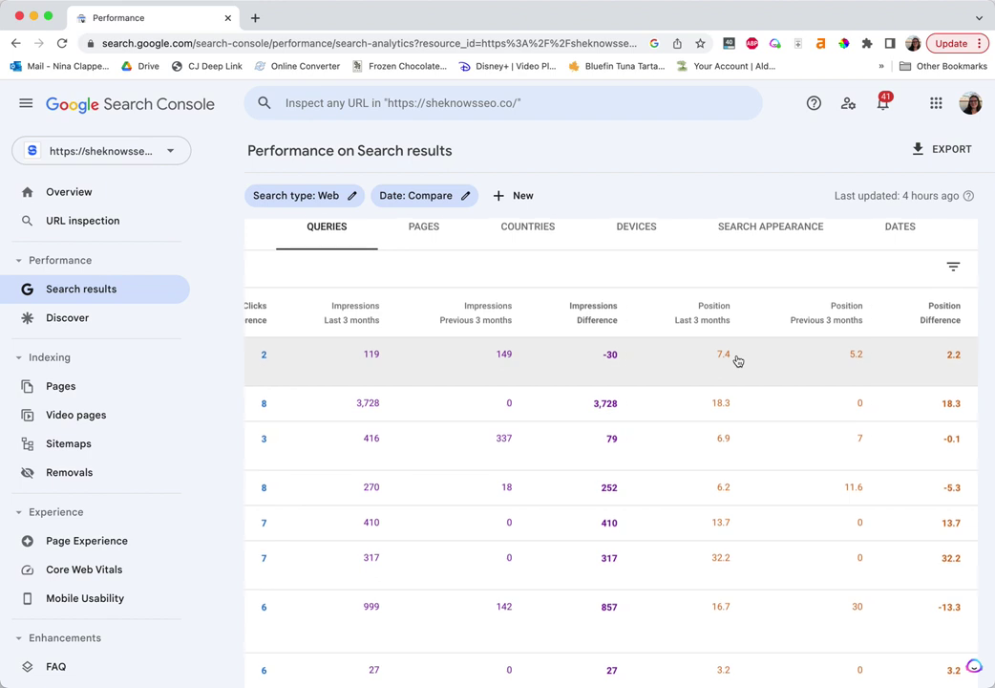
pyautogui.scroll(-3, 737, 360)
pyautogui.scroll(-4, 738, 360)
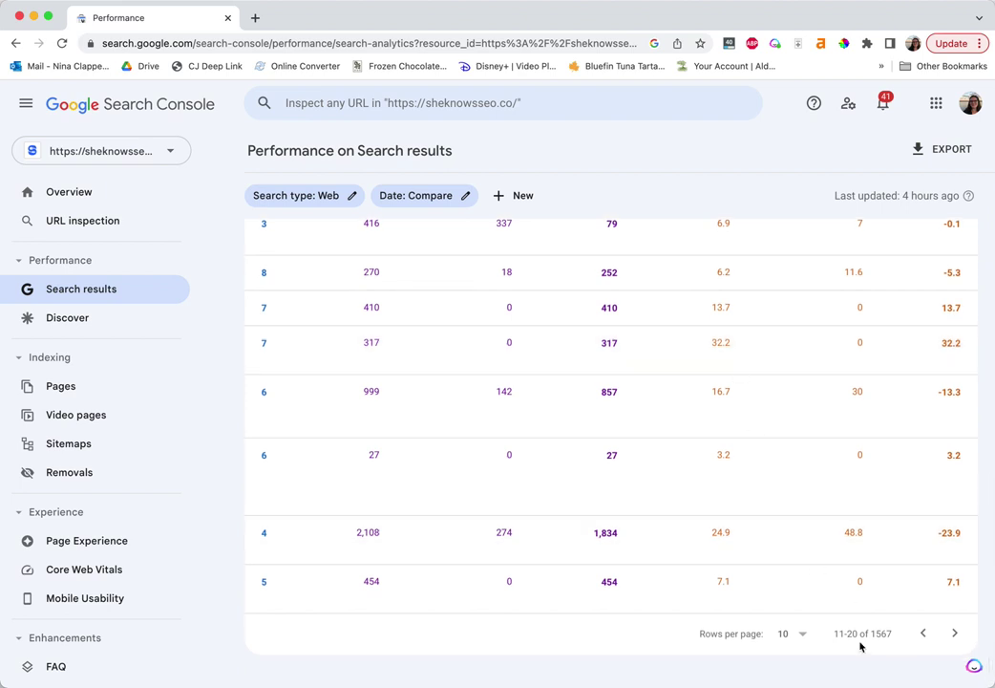
# Step: Page the query comparison table through rows 21–30 and 31–40 to rows 41–50
pyautogui.click(954, 633)
pyautogui.scroll(3, 881, 615)
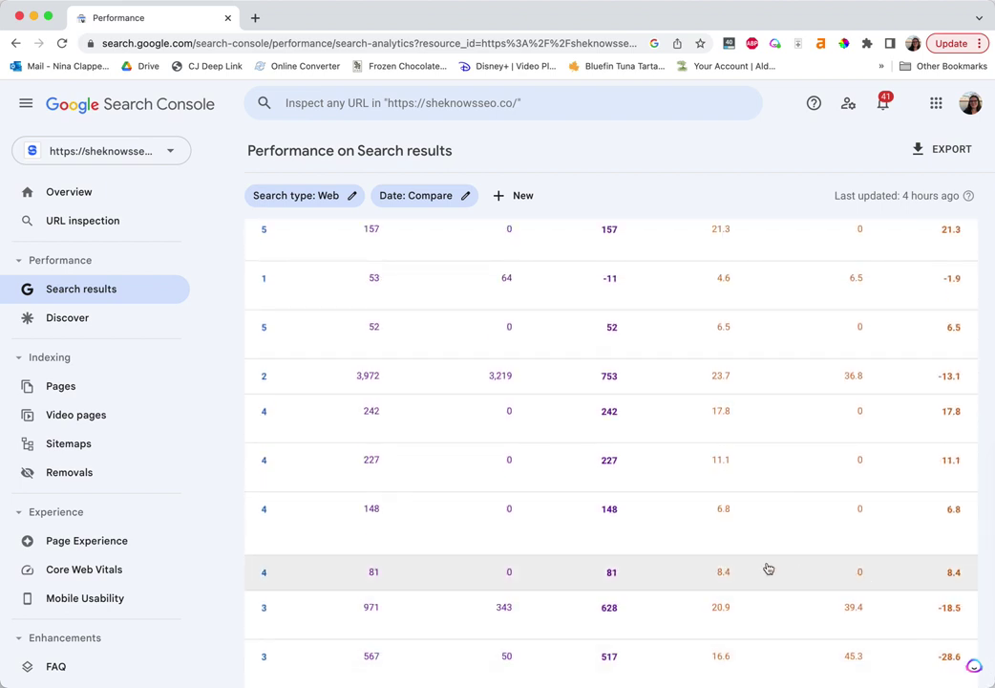
pyautogui.scroll(3, 755, 571)
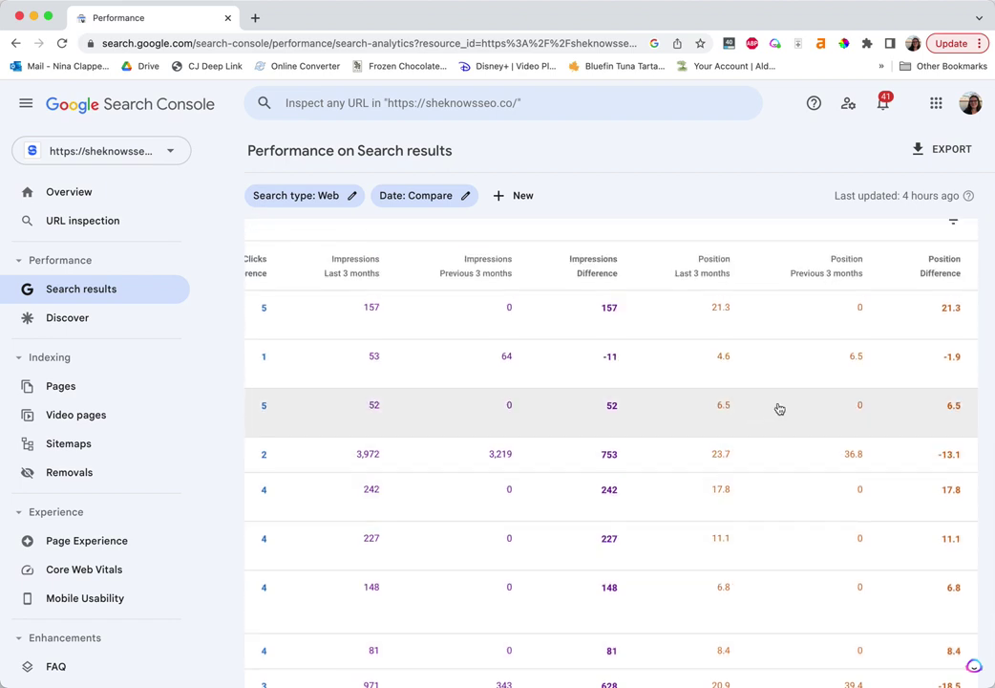
pyautogui.scroll(-5, 947, 571)
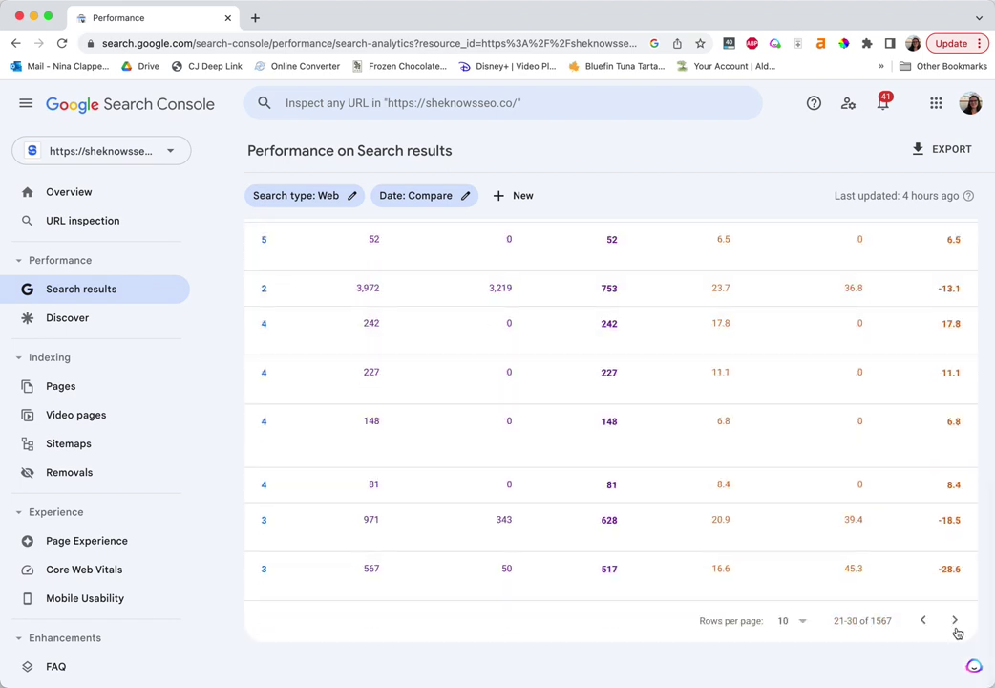
pyautogui.click(955, 620)
pyautogui.scroll(5, 811, 549)
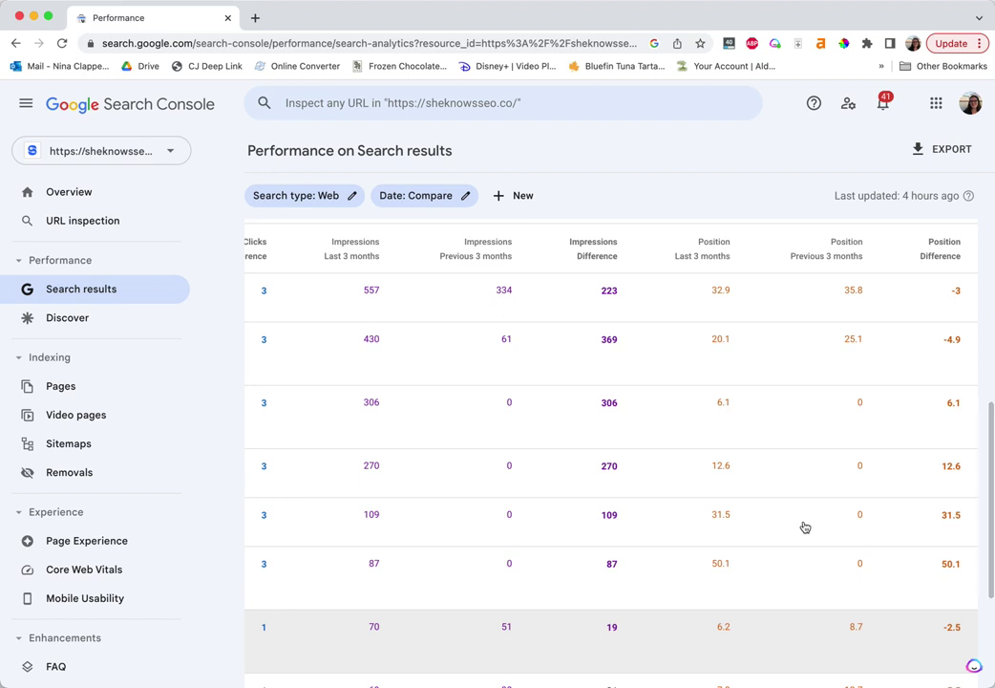
pyautogui.scroll(-3, 805, 527)
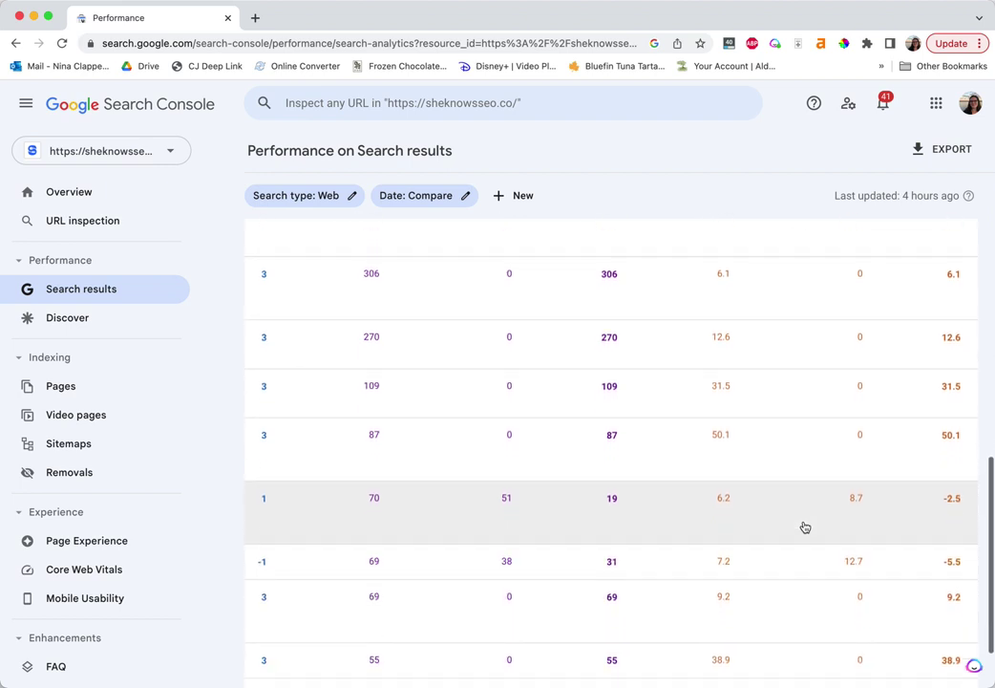
pyautogui.scroll(-2, 805, 526)
pyautogui.click(953, 621)
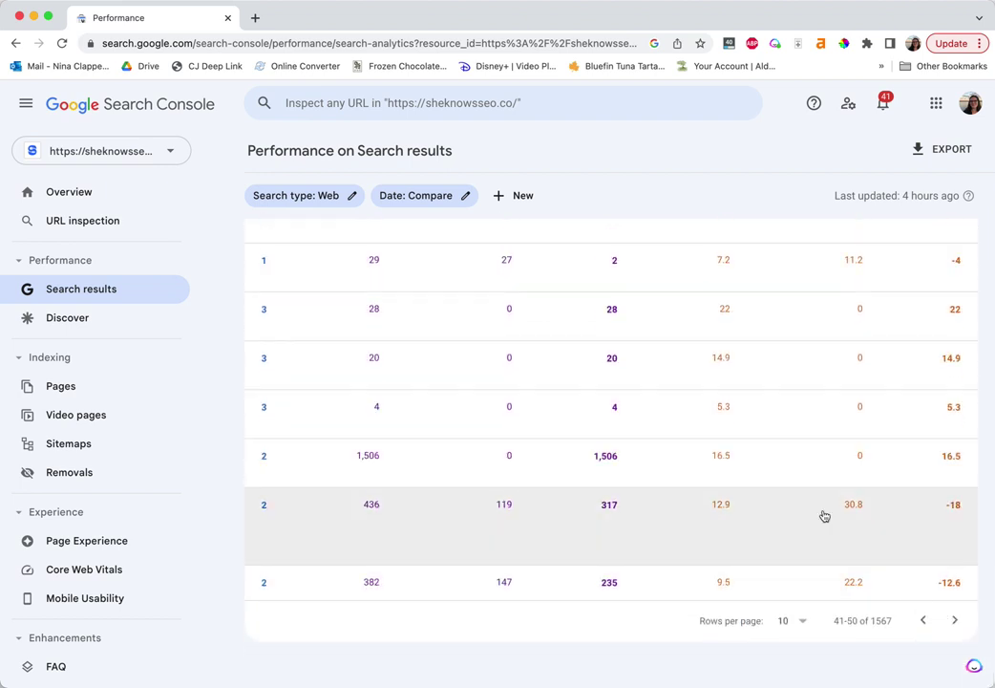
pyautogui.scroll(1, 806, 527)
pyautogui.scroll(5, 806, 526)
pyautogui.scroll(-6, 807, 527)
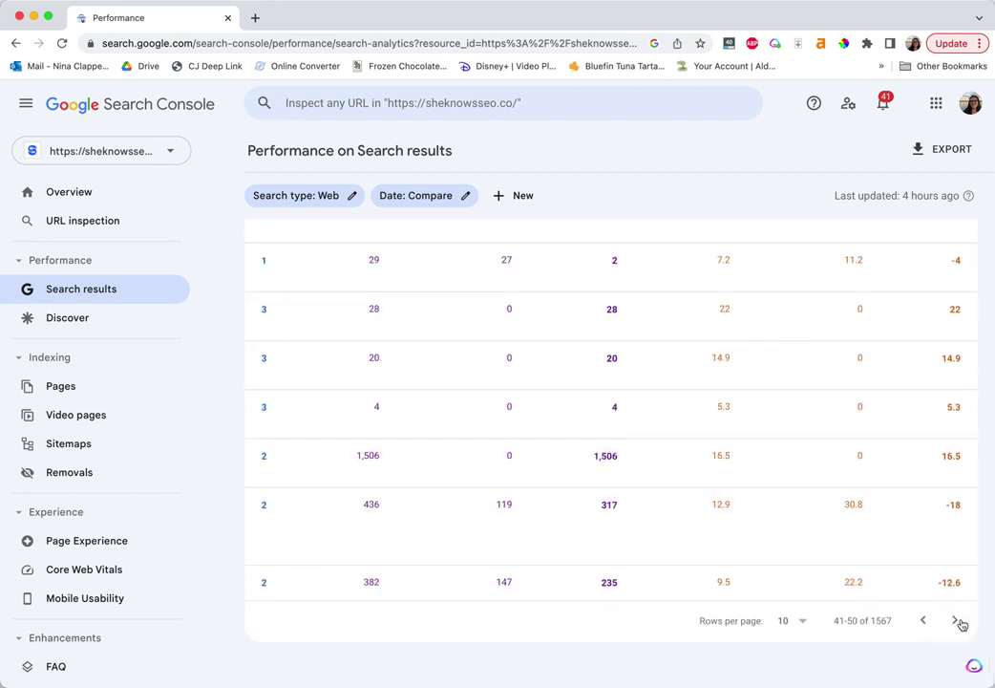
# Step: Show rows 51–60 and scroll sideways to find 'chatgpt vs jasper' at 2 versus 4 clicks
pyautogui.click(954, 621)
pyautogui.scroll(1, 873, 586)
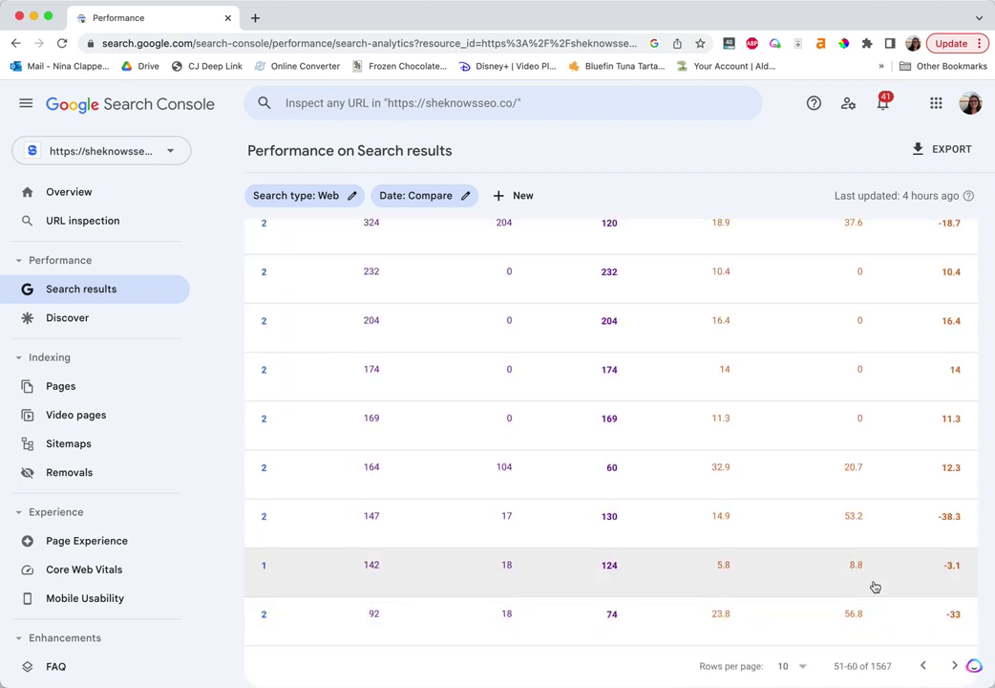
pyautogui.scroll(1, 874, 583)
pyautogui.scroll(1, 860, 535)
pyautogui.hscroll(-5, 736, 539)
pyautogui.hscroll(-2, 735, 540)
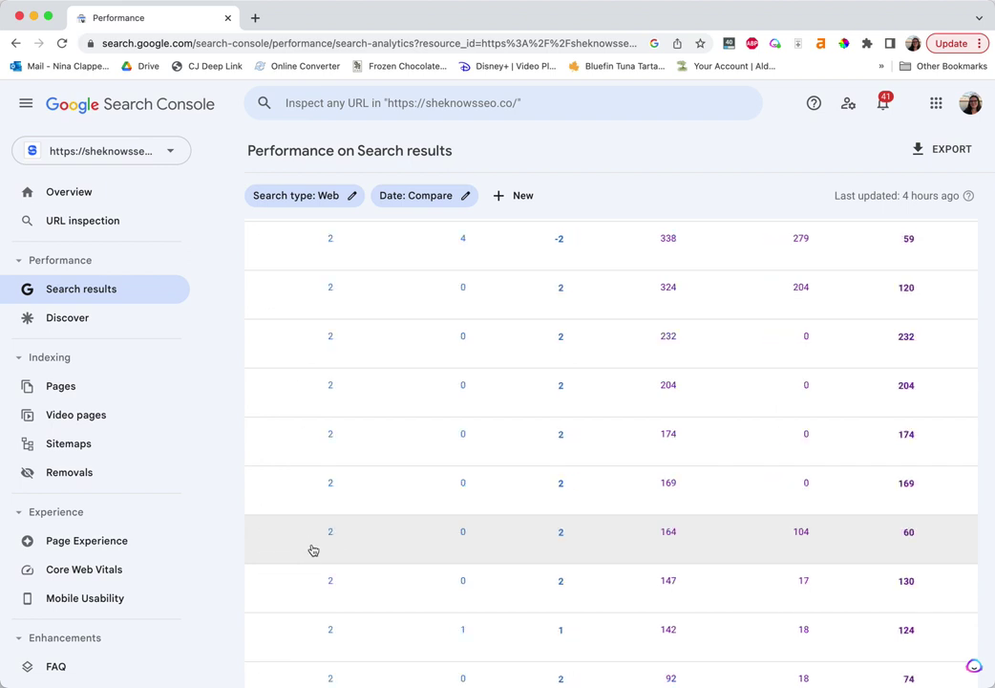
pyautogui.hscroll(5, 313, 550)
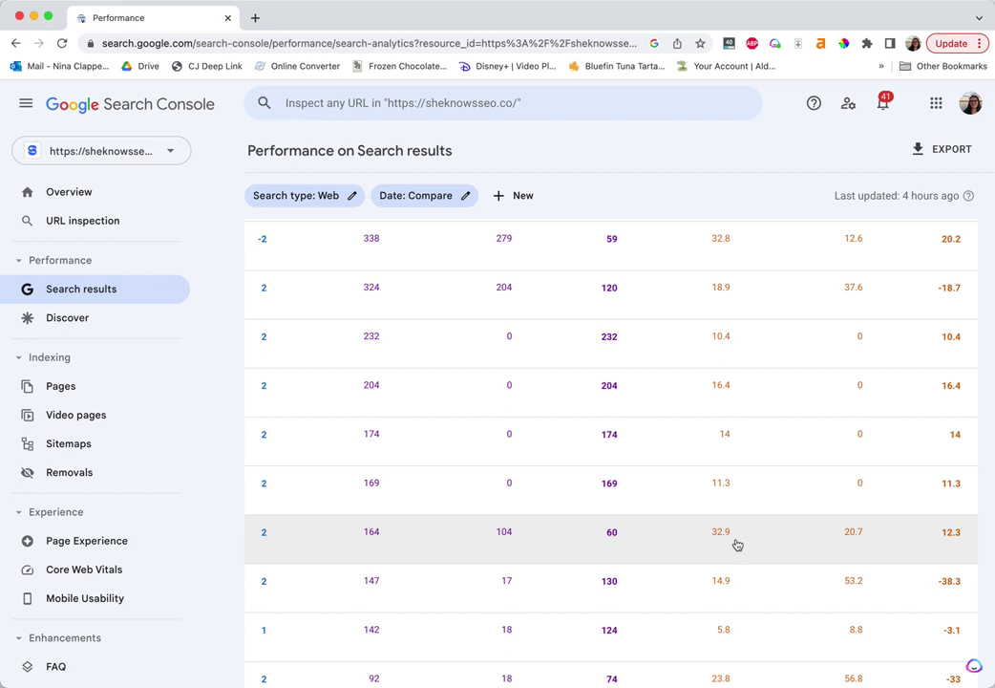
pyautogui.hscroll(-5, 747, 540)
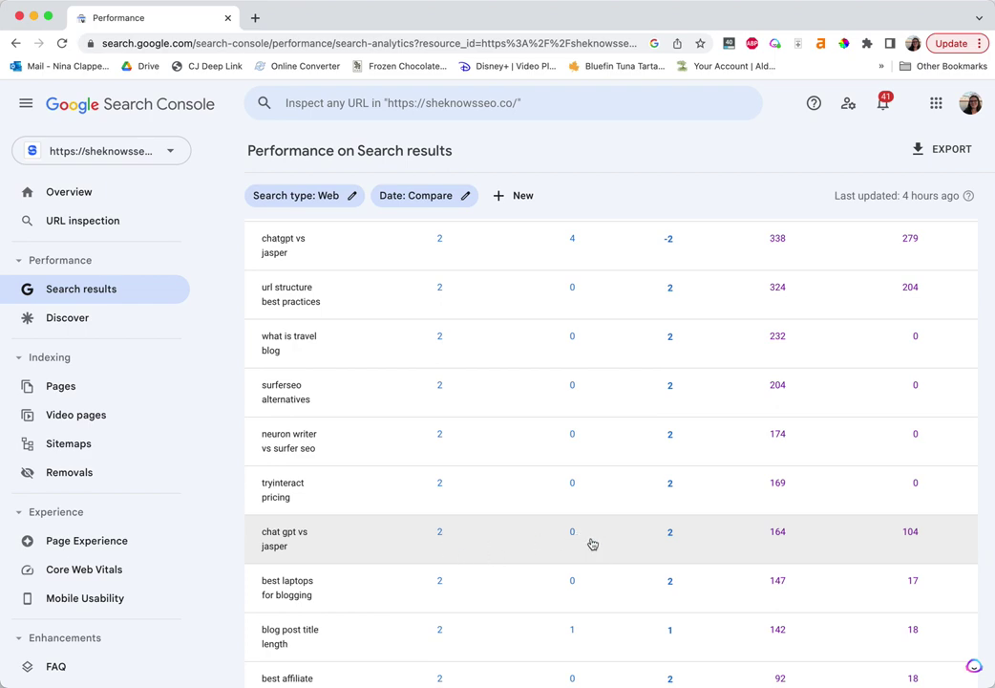
pyautogui.scroll(3, 596, 553)
pyautogui.scroll(-3, 592, 538)
pyautogui.scroll(-1, 592, 538)
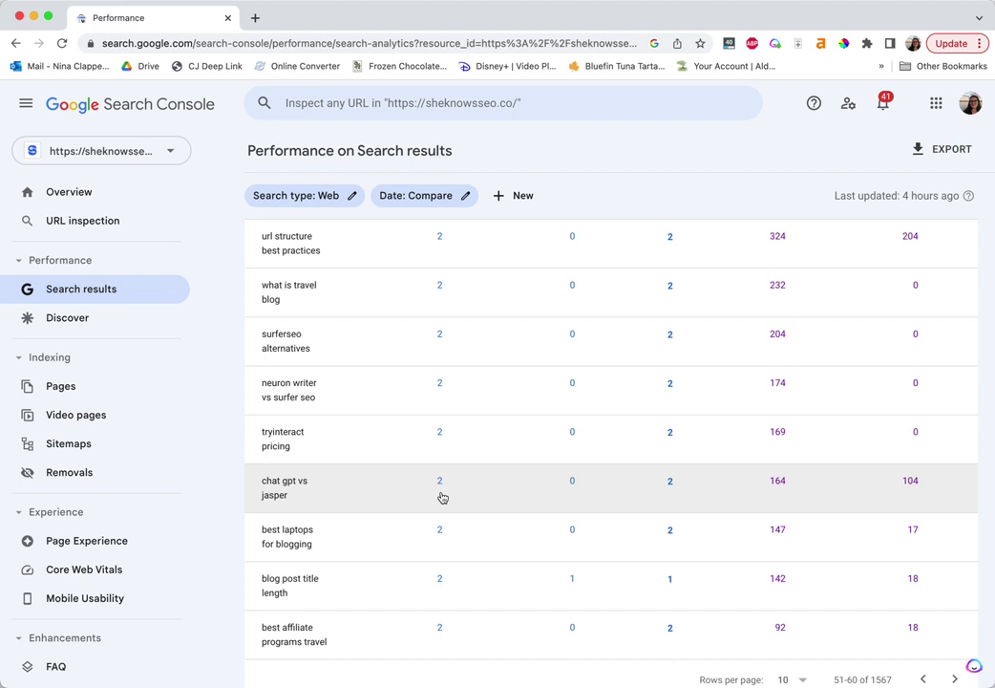
pyautogui.hscroll(3, 731, 495)
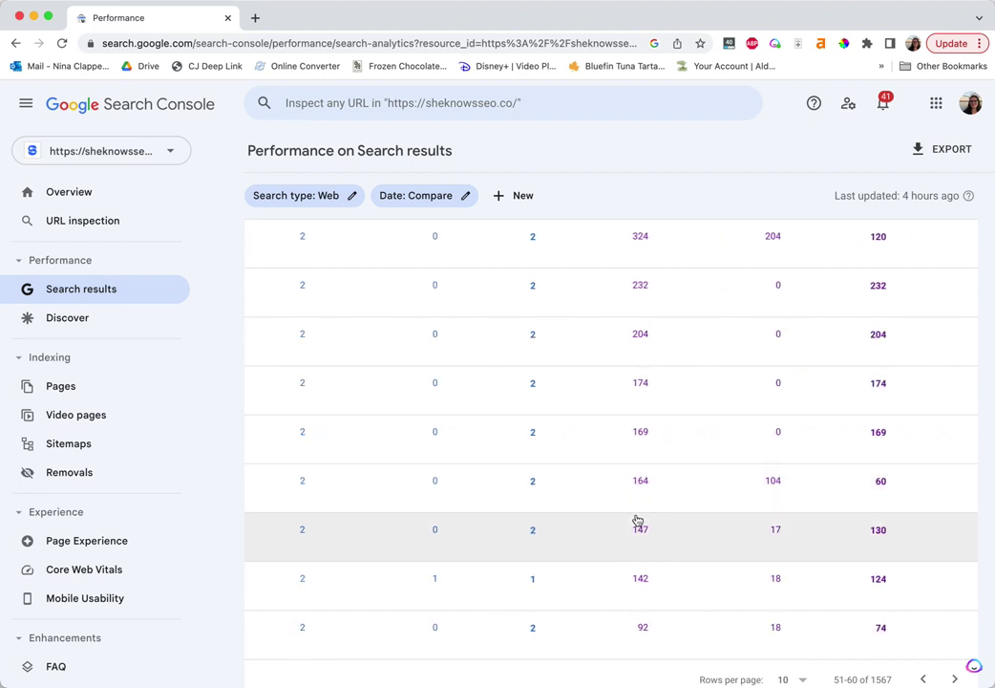
pyautogui.scroll(1, 639, 501)
pyautogui.scroll(-1, 639, 501)
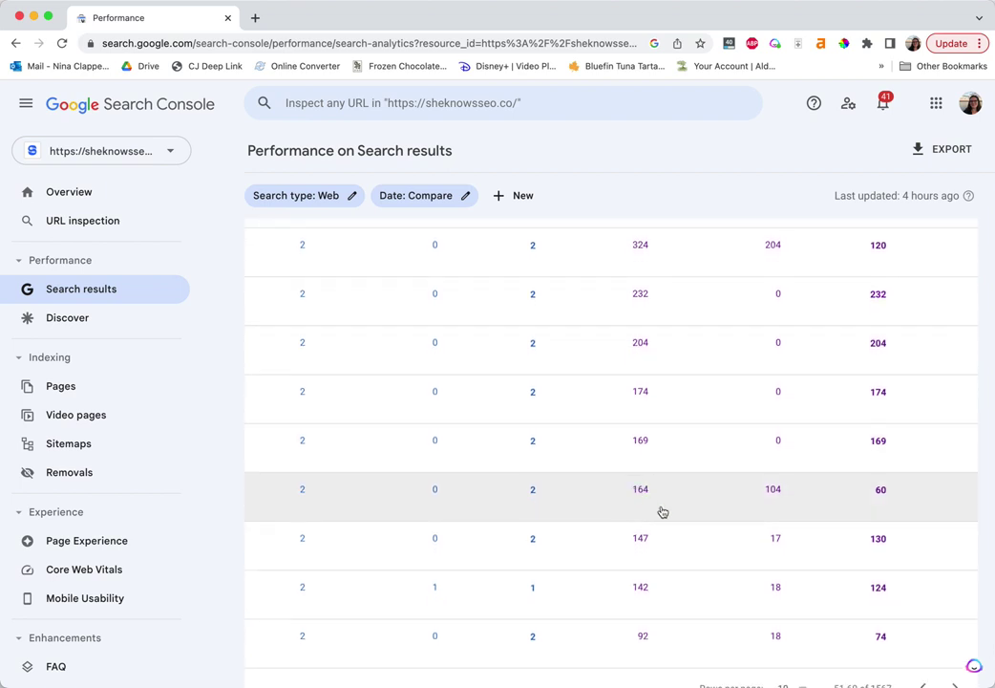
pyautogui.hscroll(5, 661, 512)
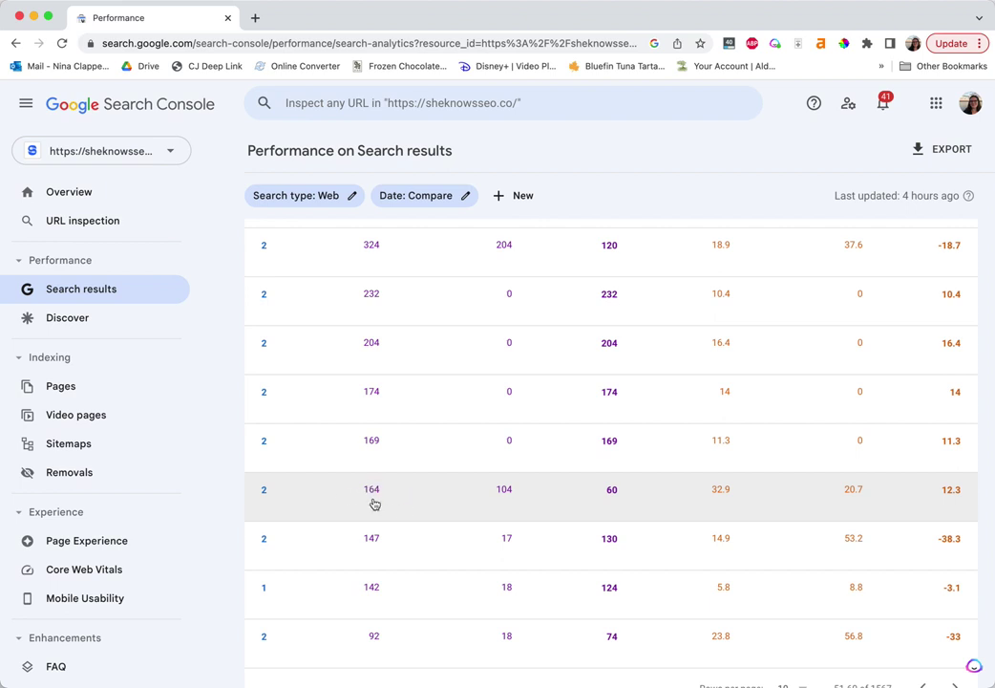
pyautogui.hscroll(-5, 374, 504)
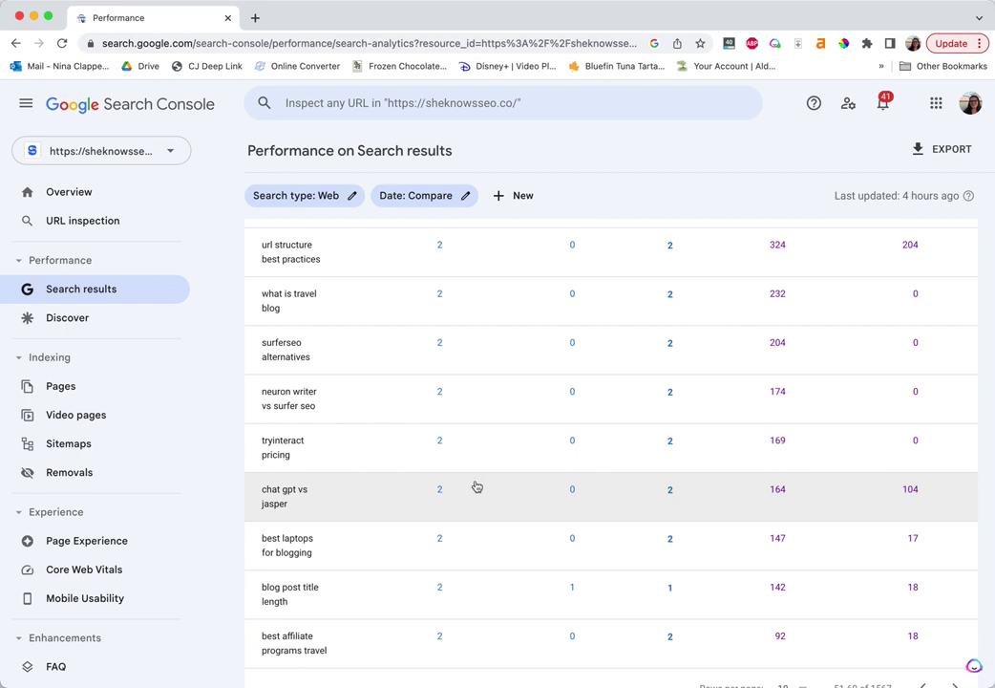
pyautogui.scroll(10, 475, 486)
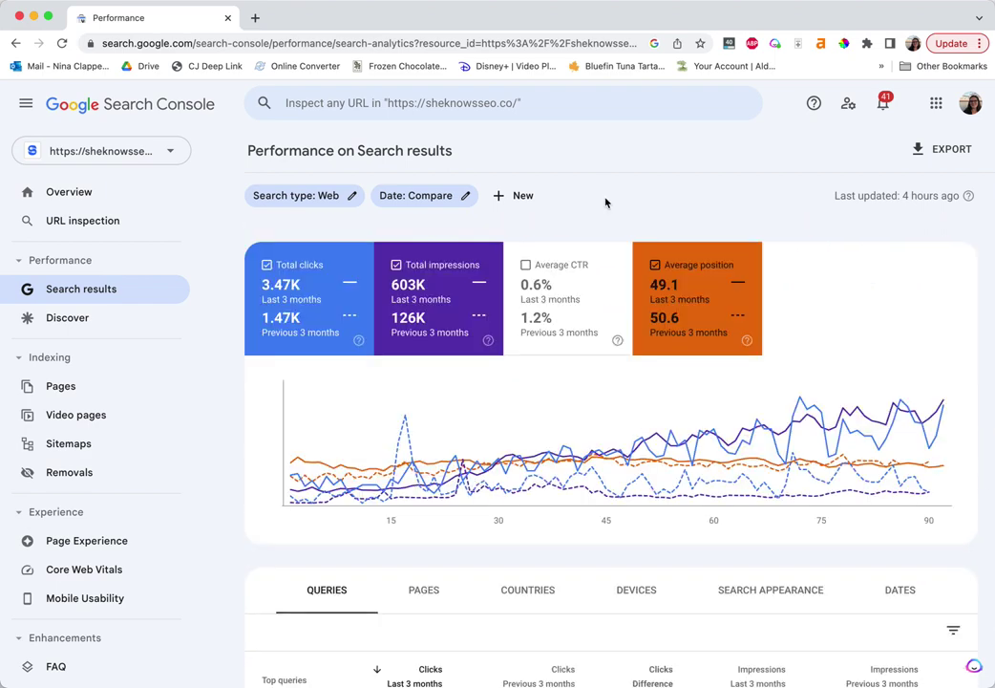
pyautogui.scroll(-10, 527, 453)
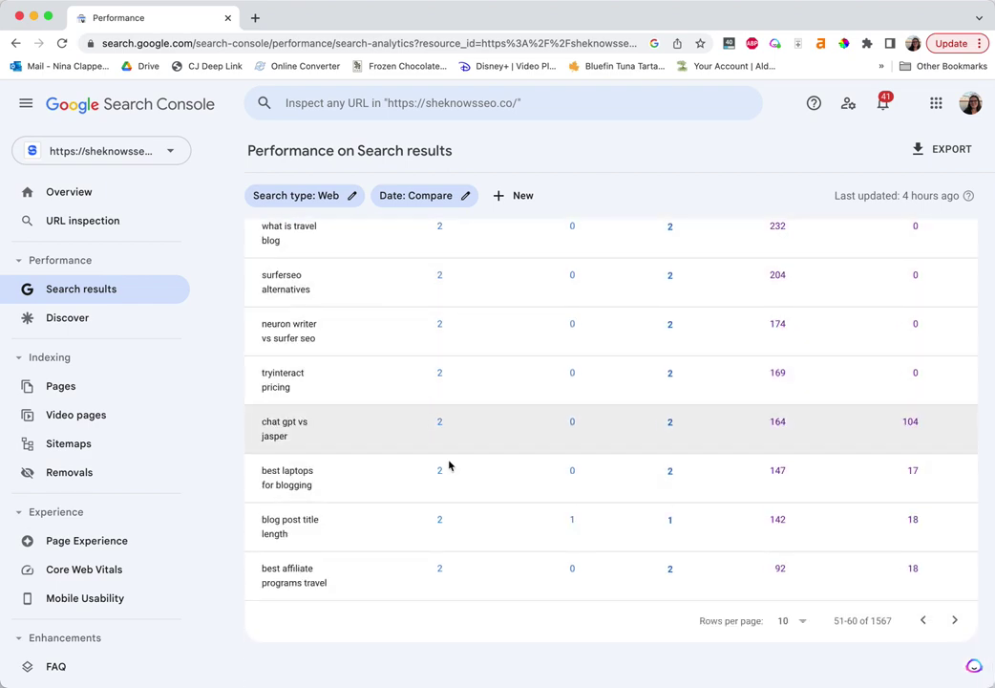
pyautogui.scroll(10, 434, 416)
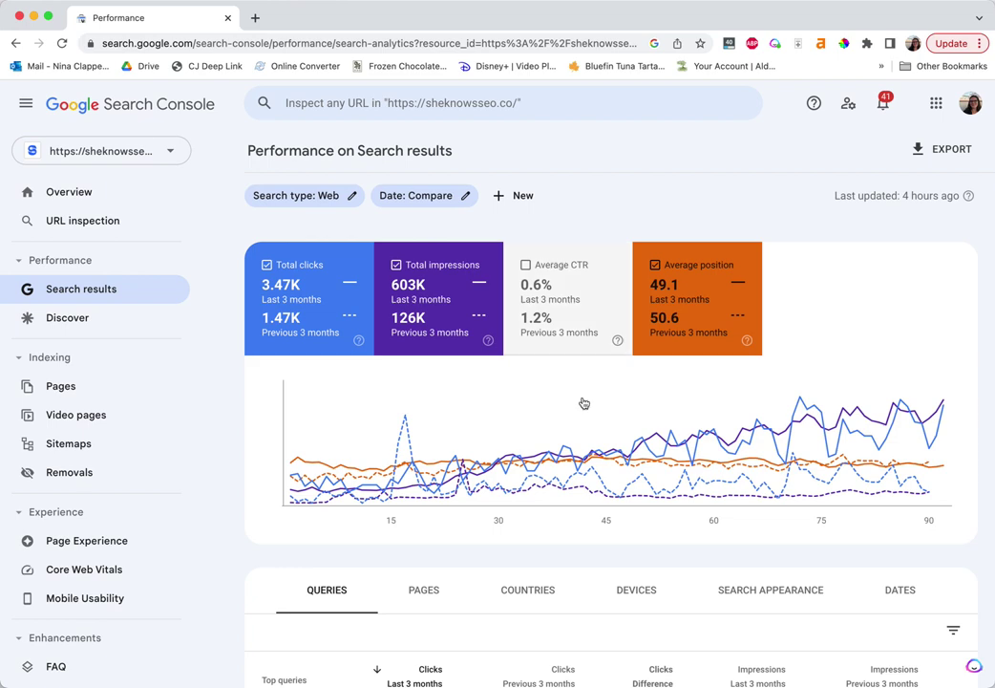
pyautogui.scroll(-15, 580, 466)
pyautogui.scroll(15, 580, 466)
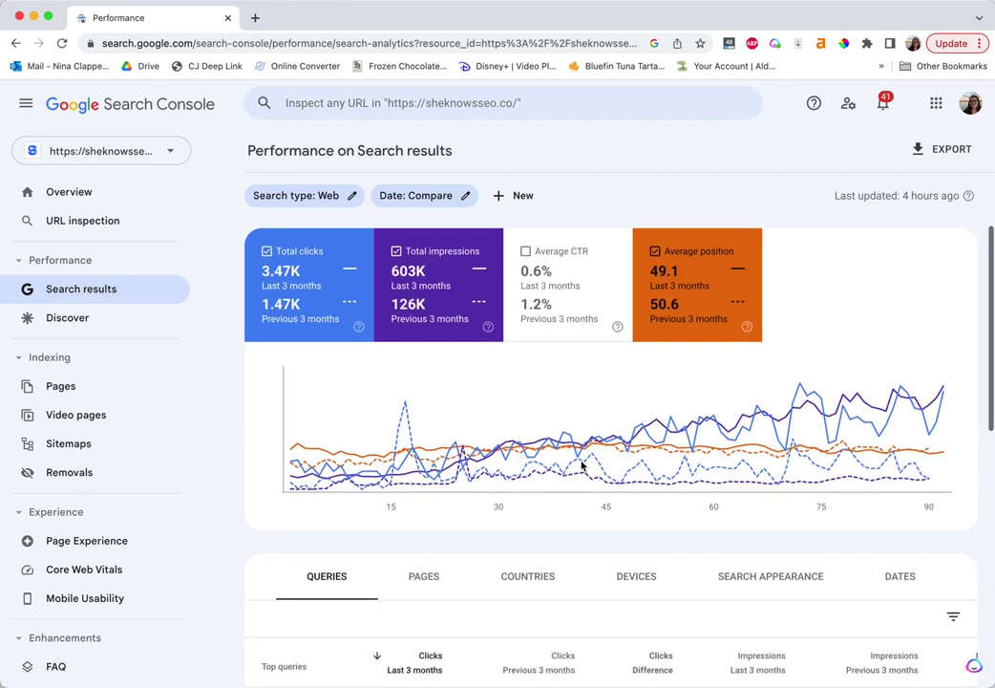
pyautogui.scroll(-1, 582, 465)
pyautogui.scroll(-3, 582, 467)
pyautogui.hscroll(5, 615, 537)
pyautogui.scroll(-5, 813, 263)
pyautogui.scroll(3, 891, 506)
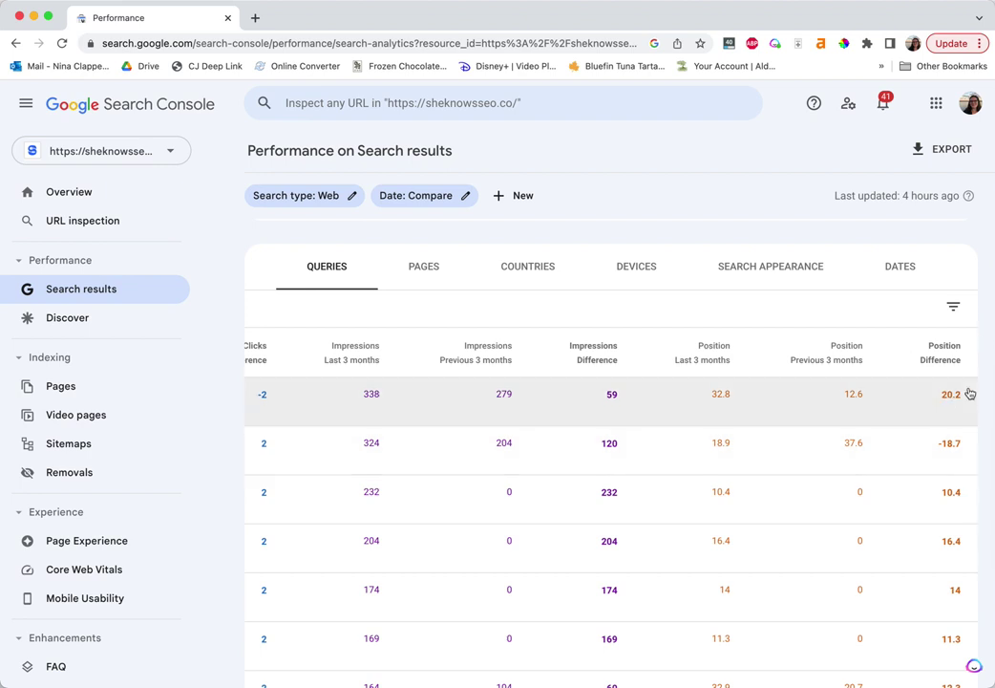